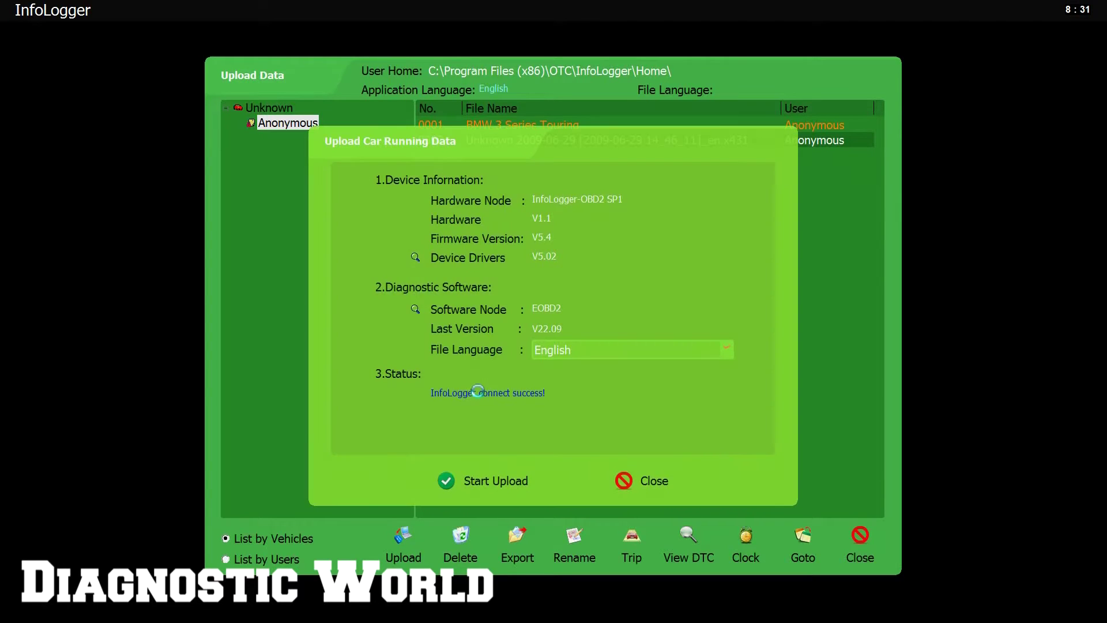
Step: Upload the car running data from the connected logger and view the diagnostic trouble codes of the newly added 2016-02-27 file
{"action": "left_click", "coordinate": [446, 489]}
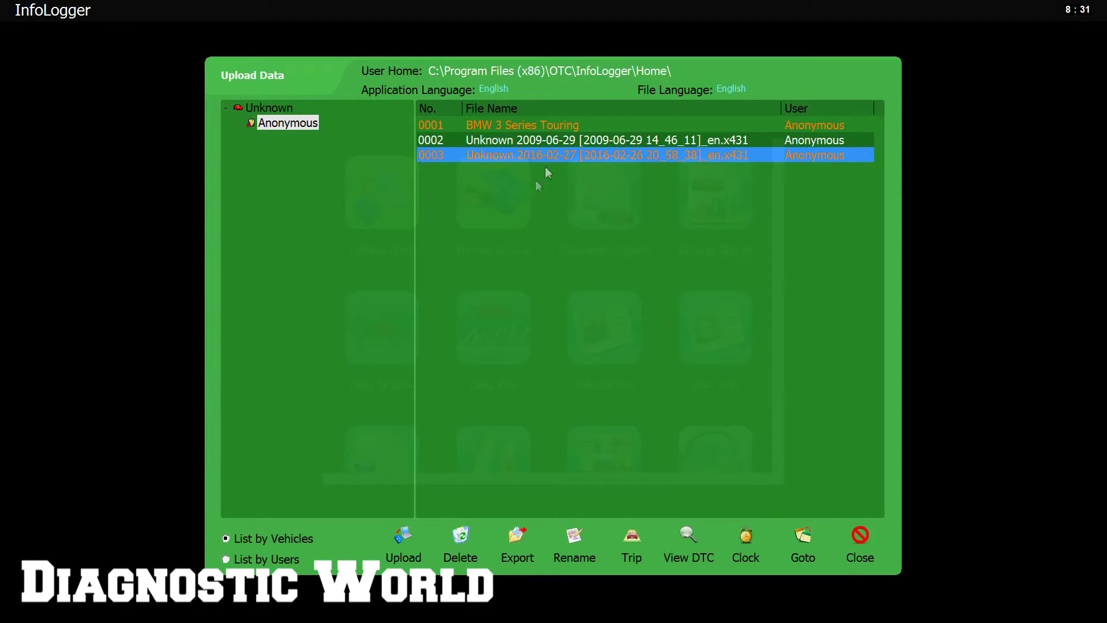
{"action": "double_click", "coordinate": [587, 160]}
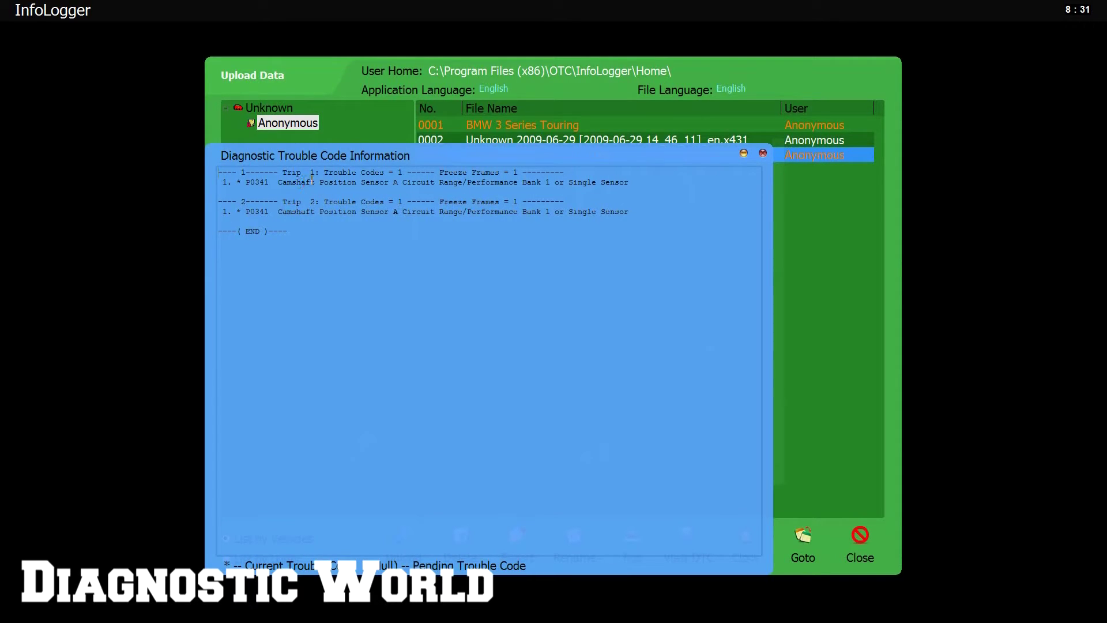
{"action": "left_click", "coordinate": [763, 154]}
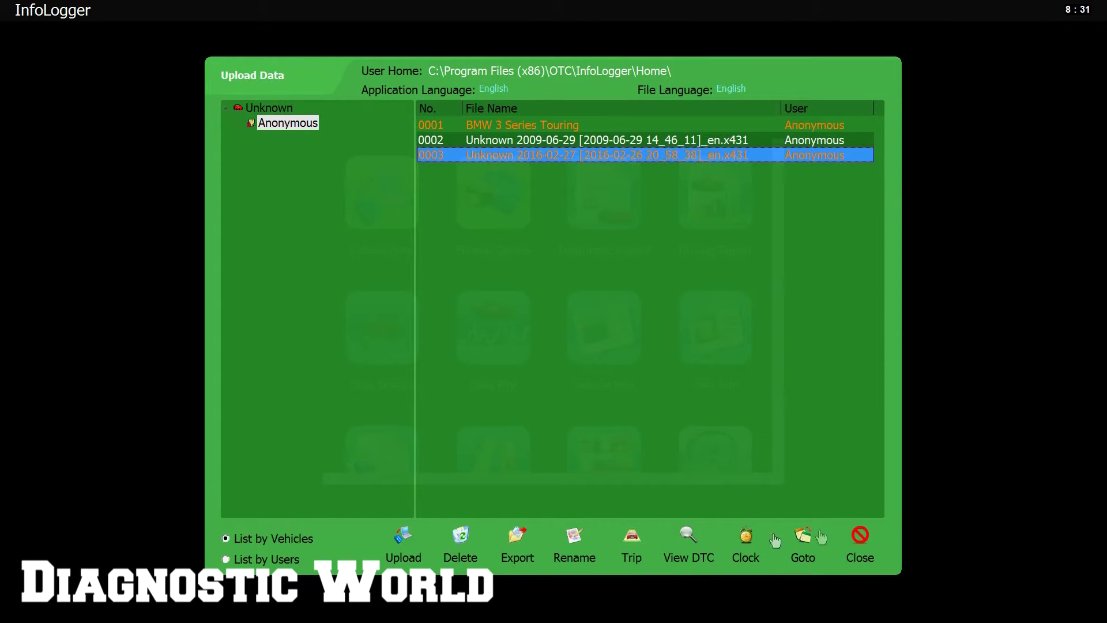
{"action": "left_click", "coordinate": [858, 539]}
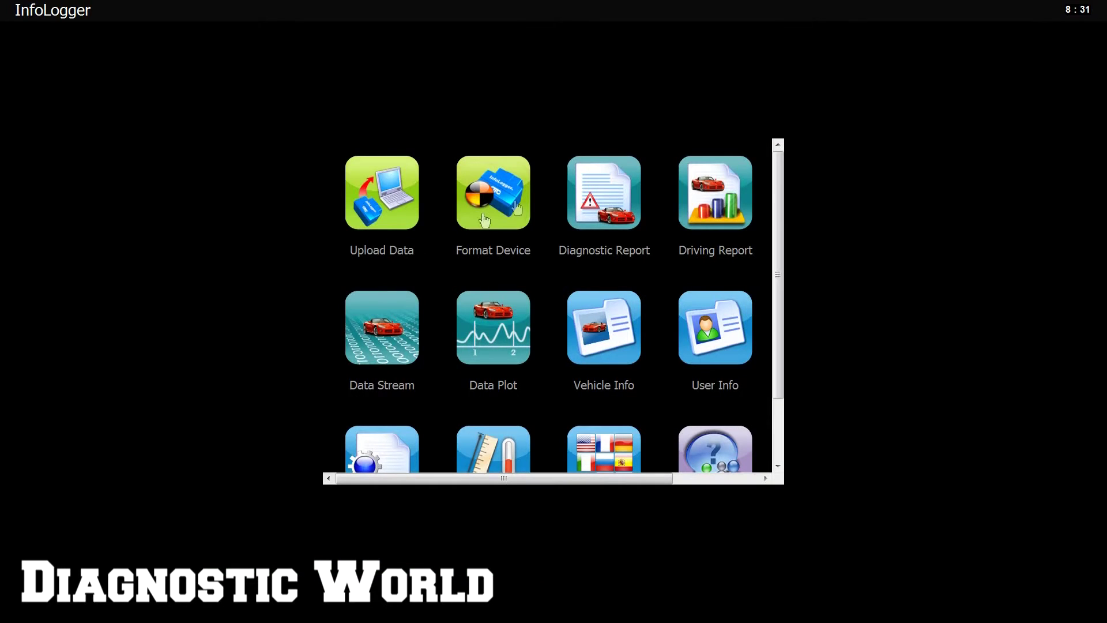
{"action": "left_click", "coordinate": [593, 206]}
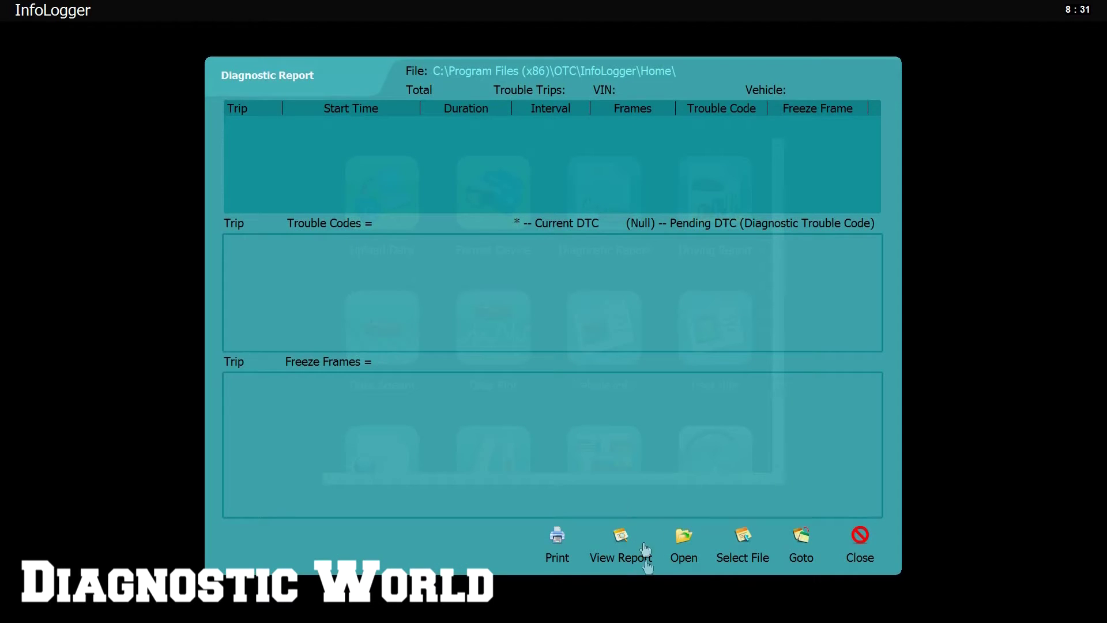
{"action": "left_click", "coordinate": [744, 542]}
{"action": "double_click", "coordinate": [565, 294]}
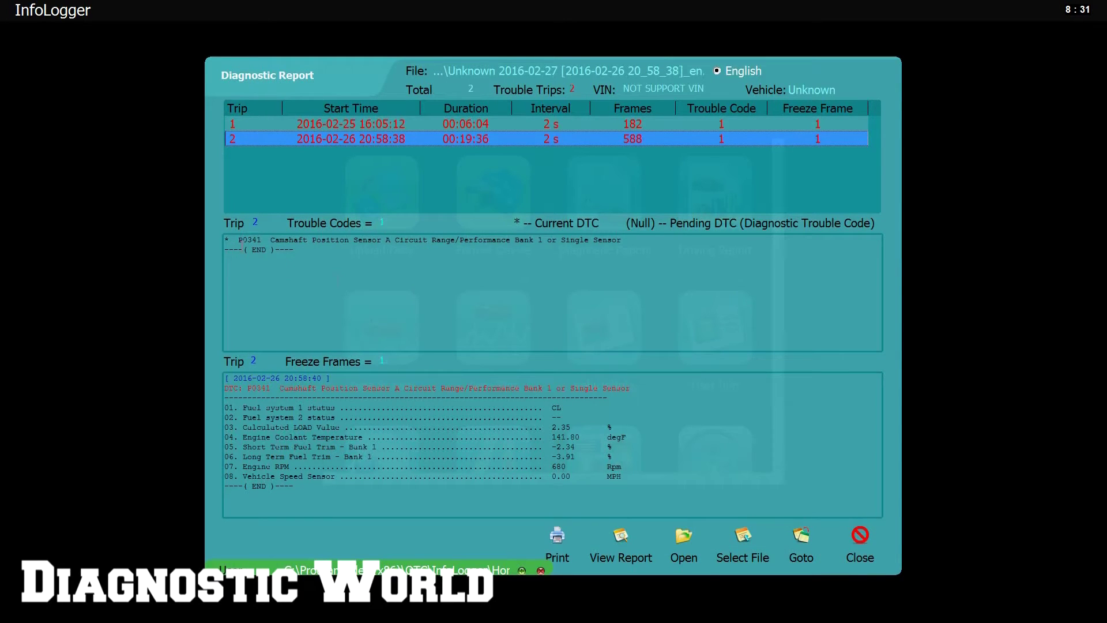
Step: Highlight trip 2's trouble code and its freeze frame readings for review, and close the diagnostic report
{"action": "left_click_drag", "start_coordinate": [227, 241], "coordinate": [447, 250]}
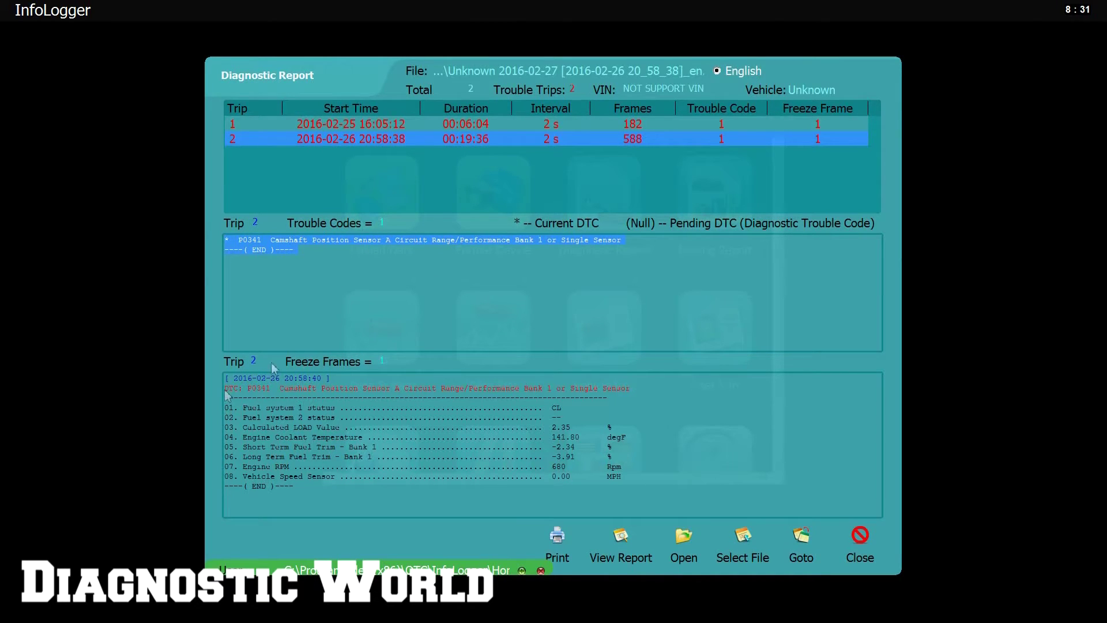
{"action": "left_click_drag", "start_coordinate": [241, 404], "coordinate": [629, 475]}
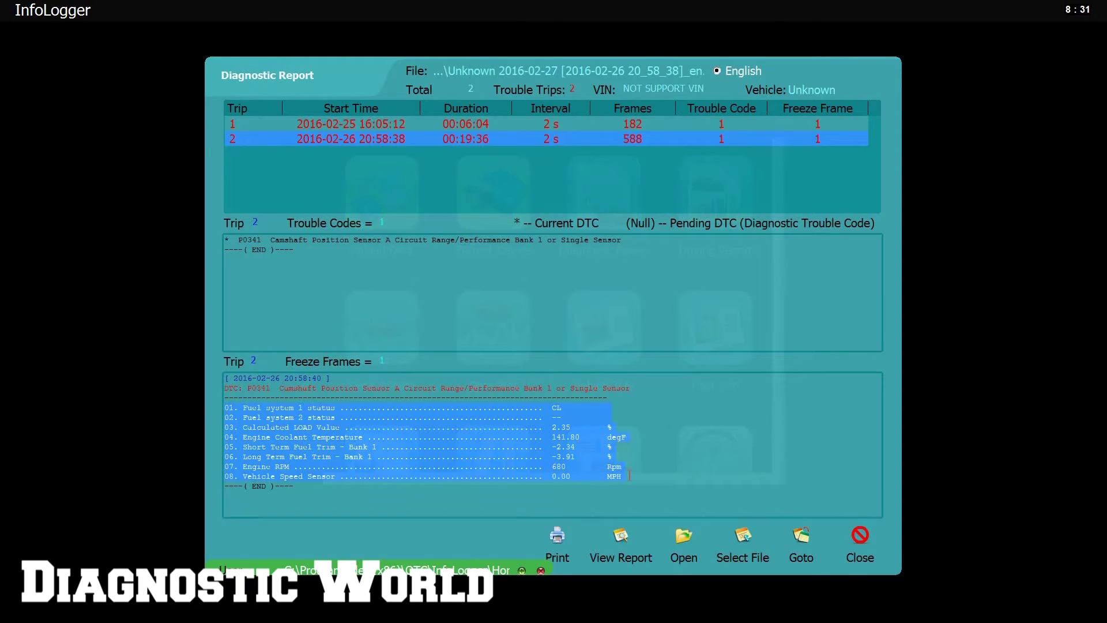
{"action": "left_click", "coordinate": [630, 475]}
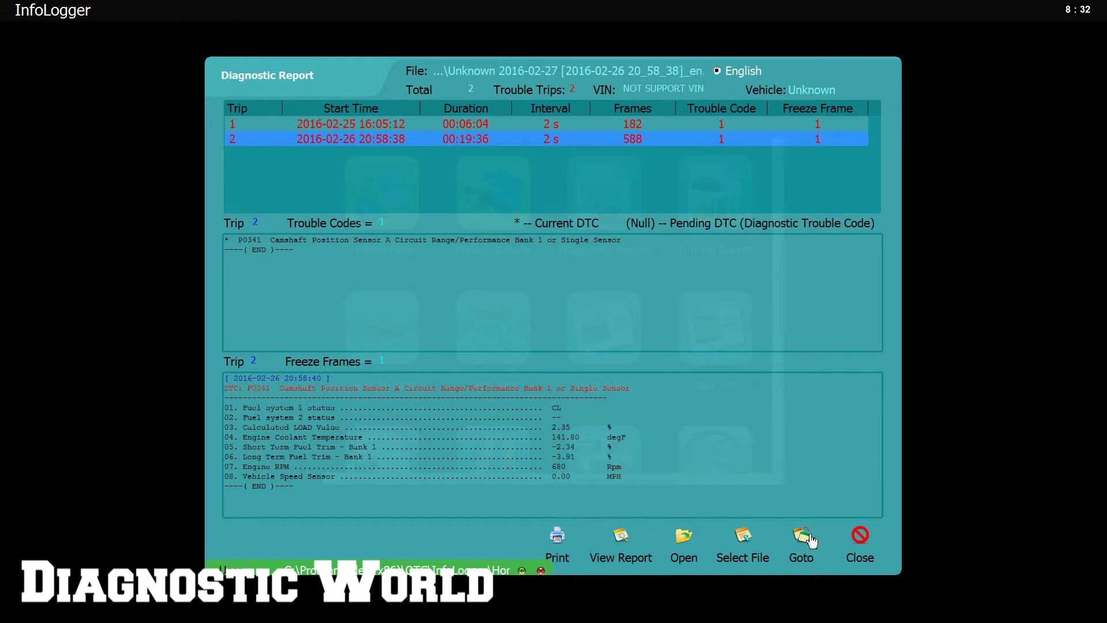
{"action": "left_click", "coordinate": [856, 541]}
{"action": "left_click", "coordinate": [690, 221]}
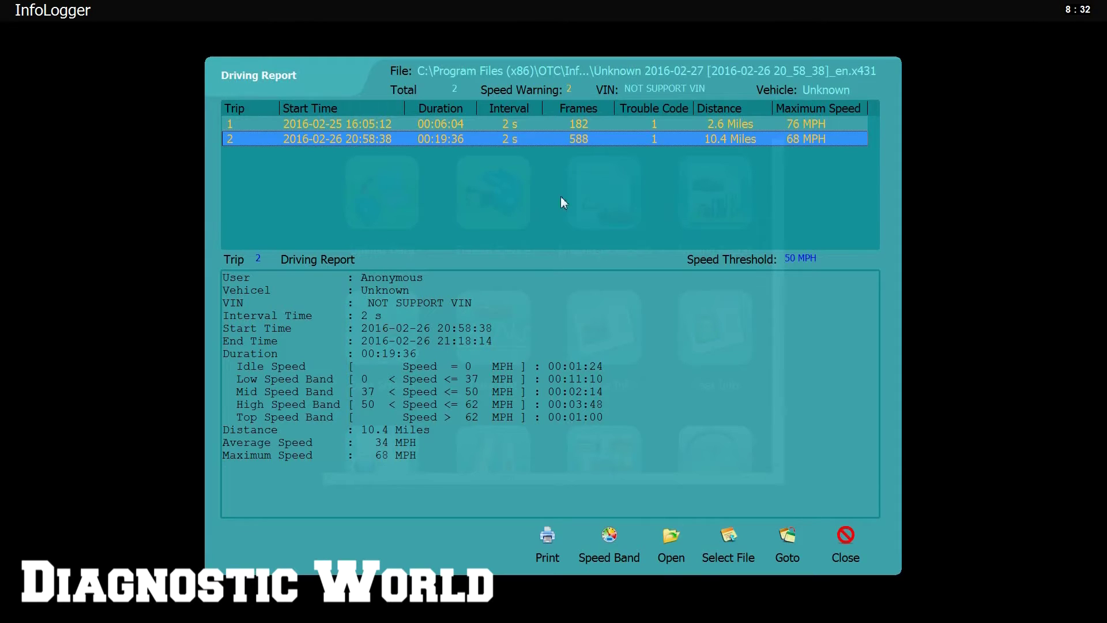
{"action": "left_click", "coordinate": [728, 562]}
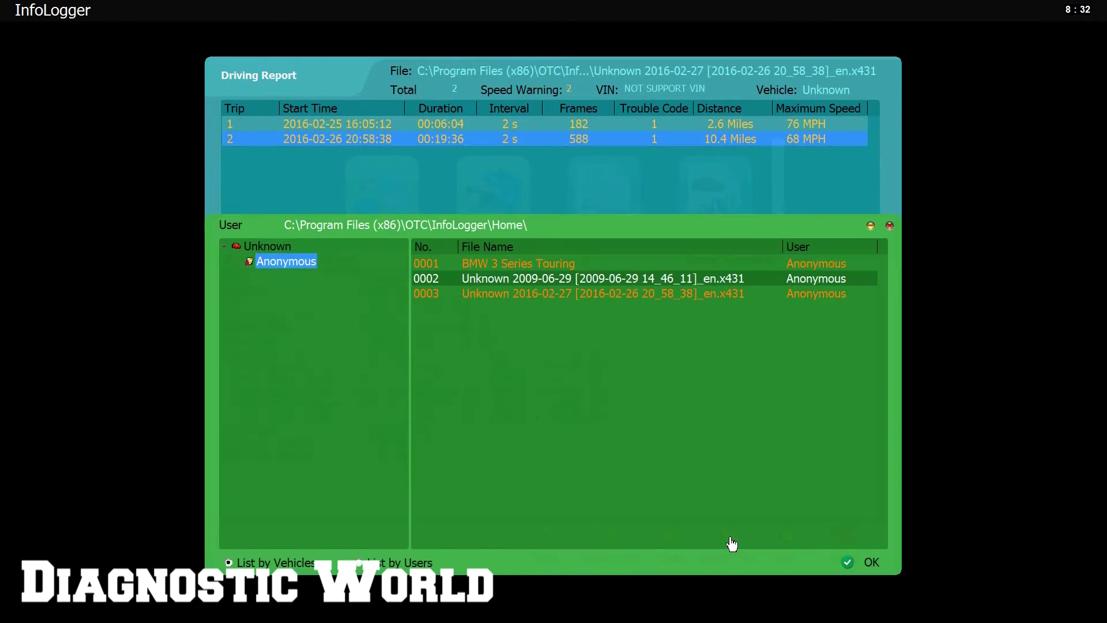
{"action": "left_click", "coordinate": [544, 303]}
{"action": "left_click", "coordinate": [851, 565]}
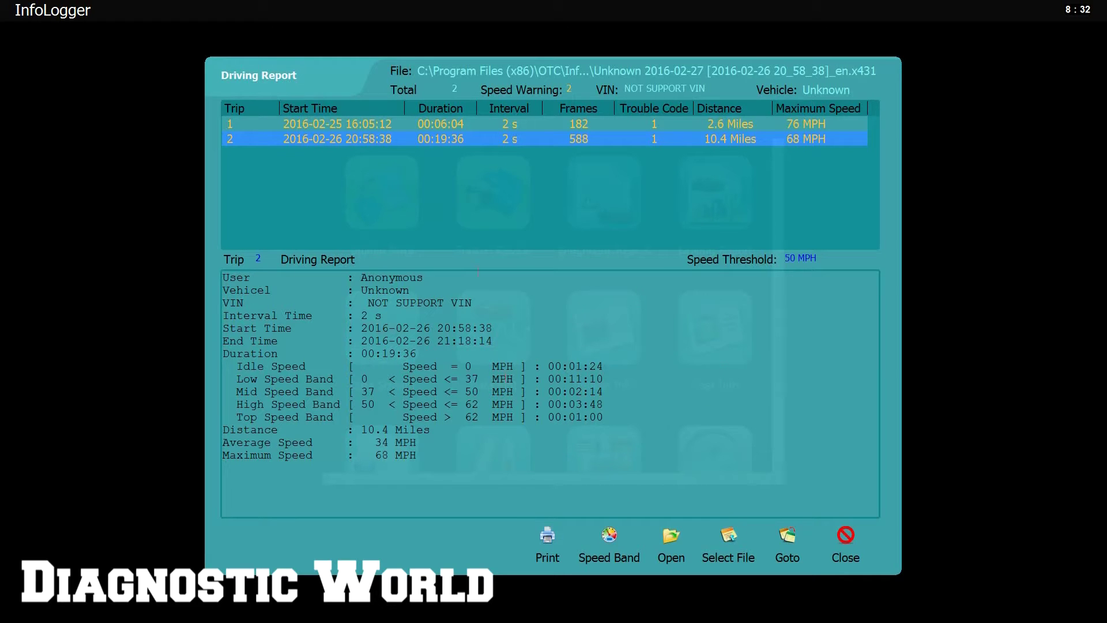
{"action": "left_click", "coordinate": [845, 537]}
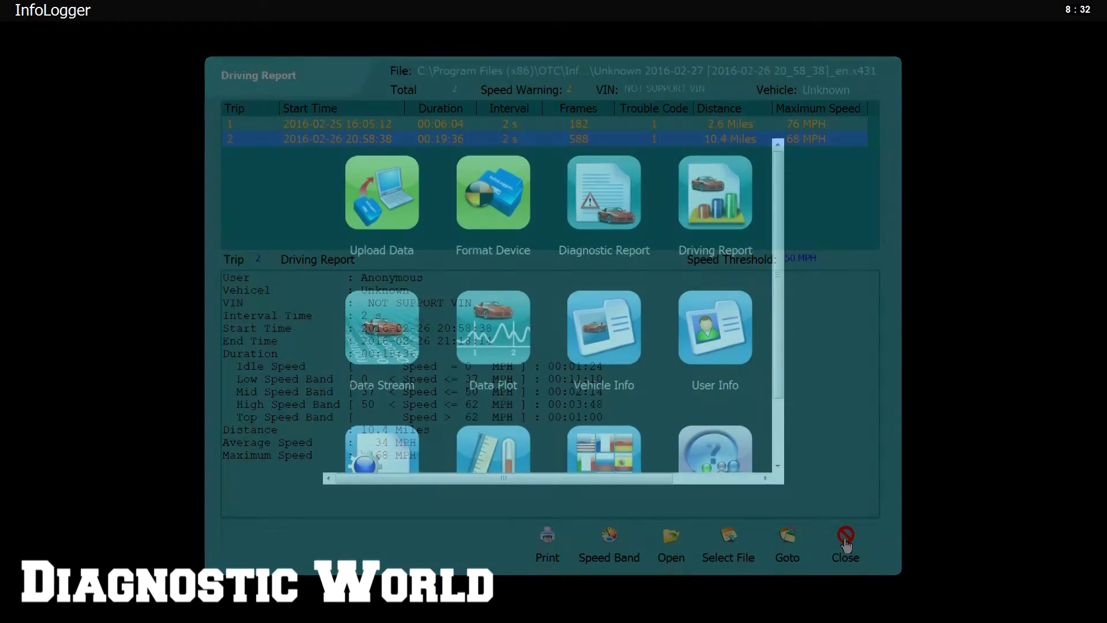
{"action": "left_click", "coordinate": [404, 340]}
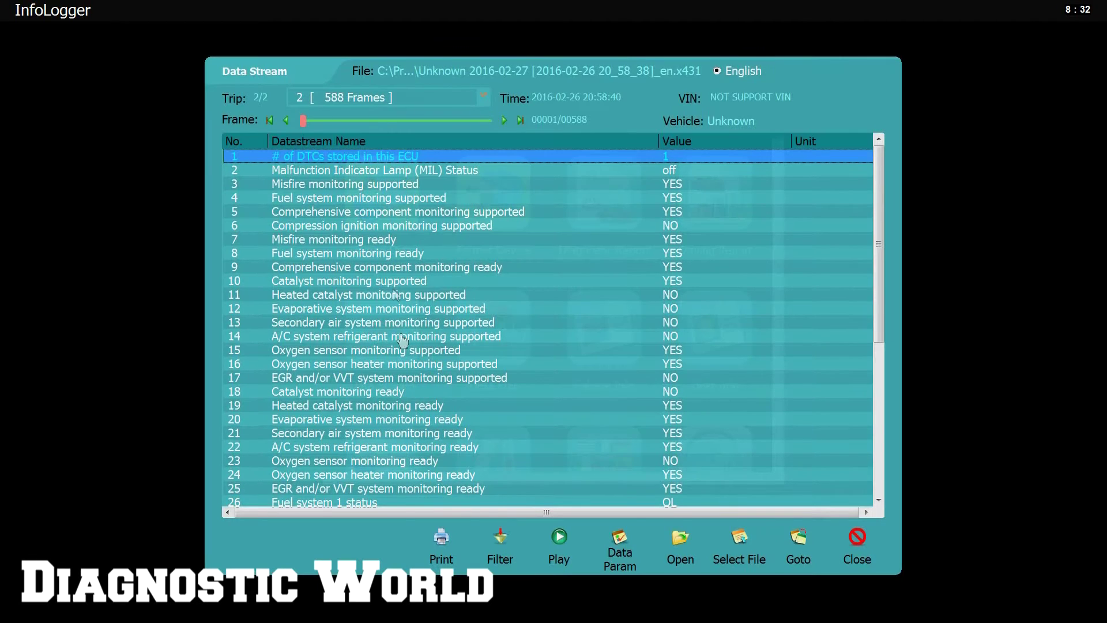
{"action": "left_click", "coordinate": [732, 545]}
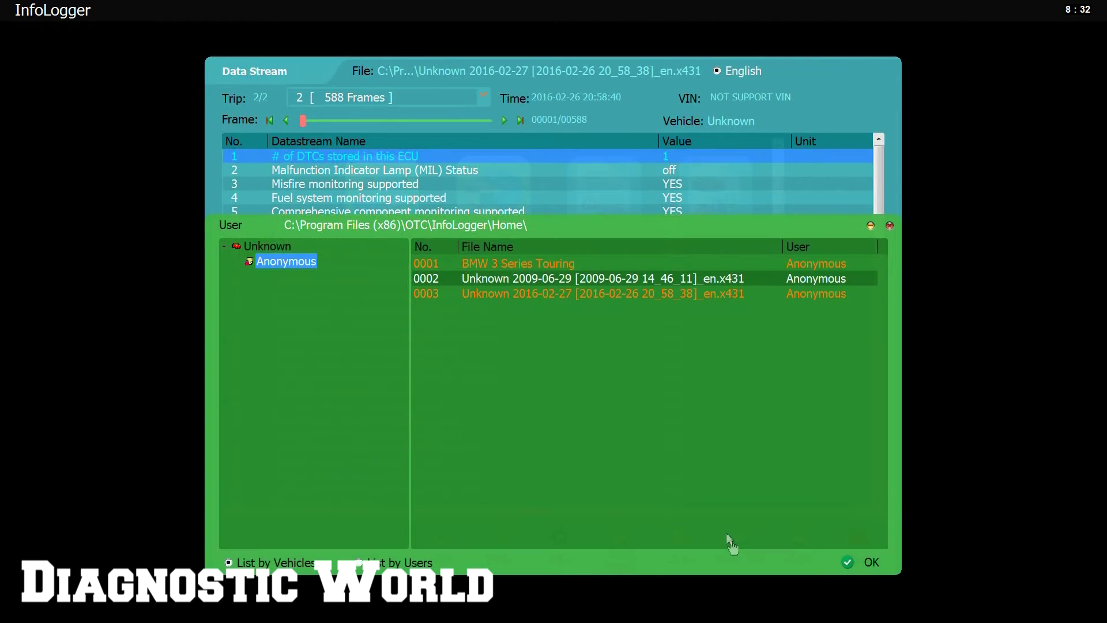
{"action": "double_click", "coordinate": [549, 299]}
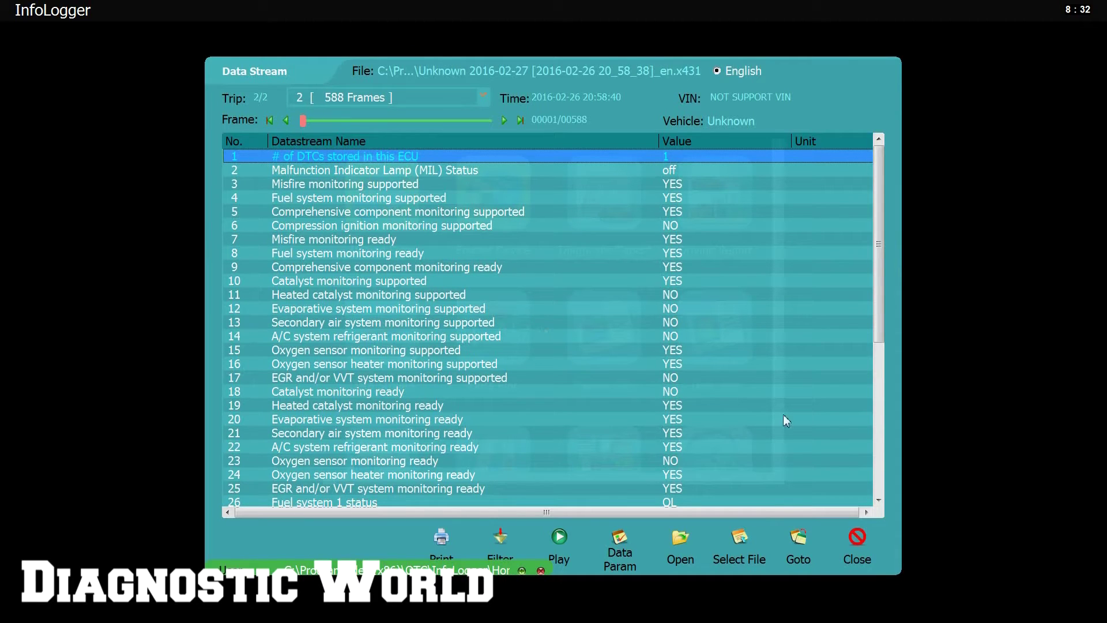
Step: Play back trip 2's recorded data stream, examine the live sensor values at the end of the list, and close the data stream
{"action": "mouse_move", "coordinate": [877, 285]}
{"action": "left_mouse_down"}
{"action": "mouse_move", "coordinate": [877, 438]}
{"action": "mouse_move", "coordinate": [879, 271]}
{"action": "left_mouse_up"}
{"action": "left_click", "coordinate": [563, 538]}
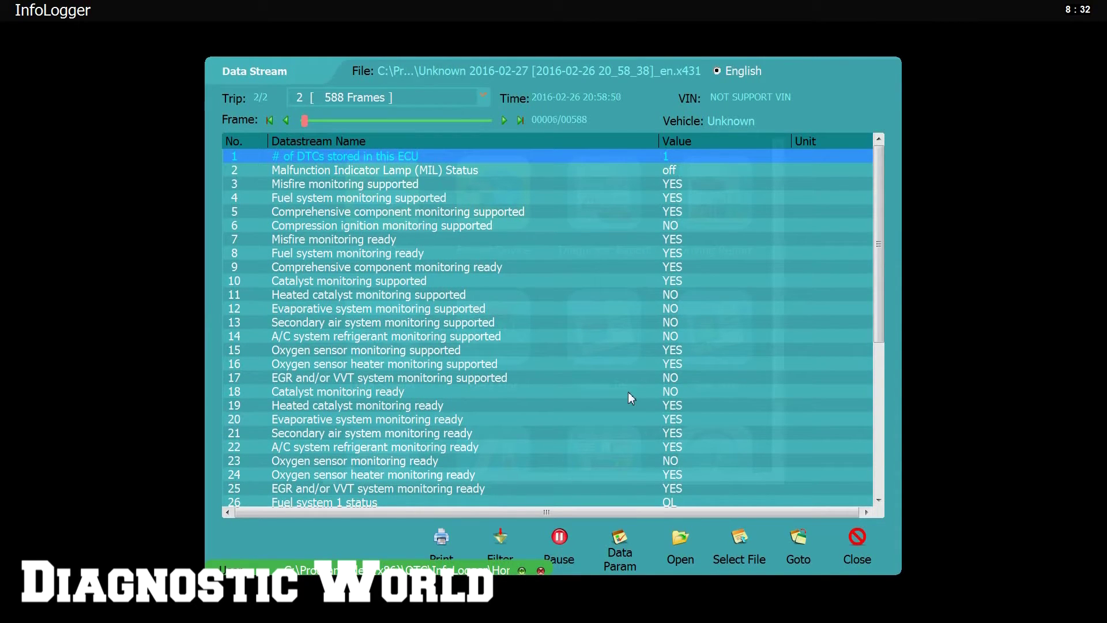
{"action": "left_click_drag", "start_coordinate": [878, 302], "coordinate": [883, 464]}
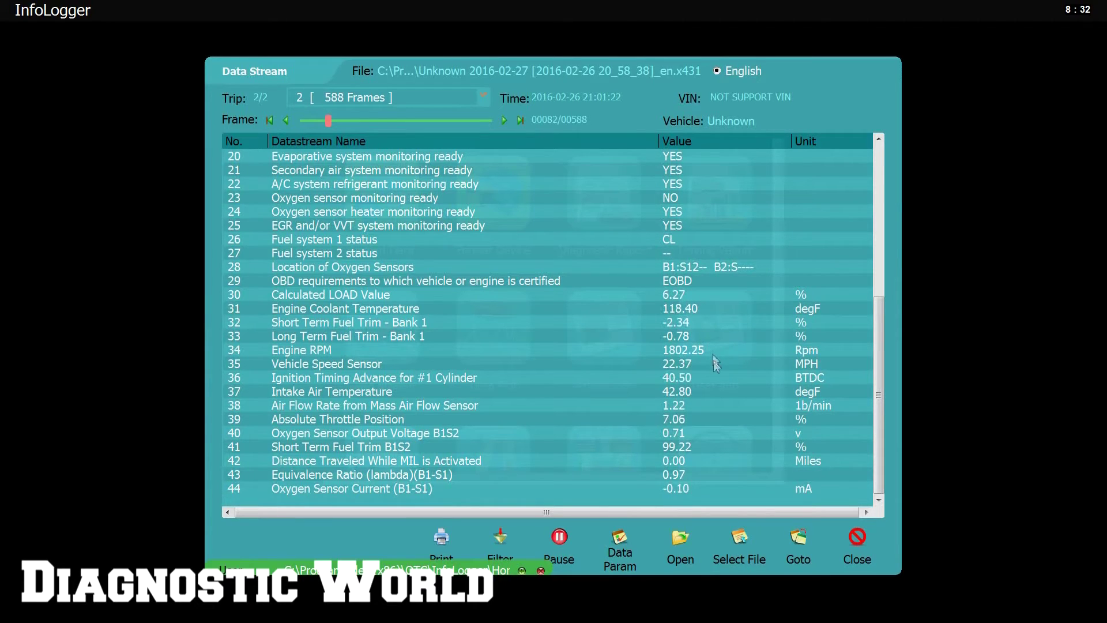
{"action": "left_click_drag", "start_coordinate": [879, 480], "coordinate": [857, 338]}
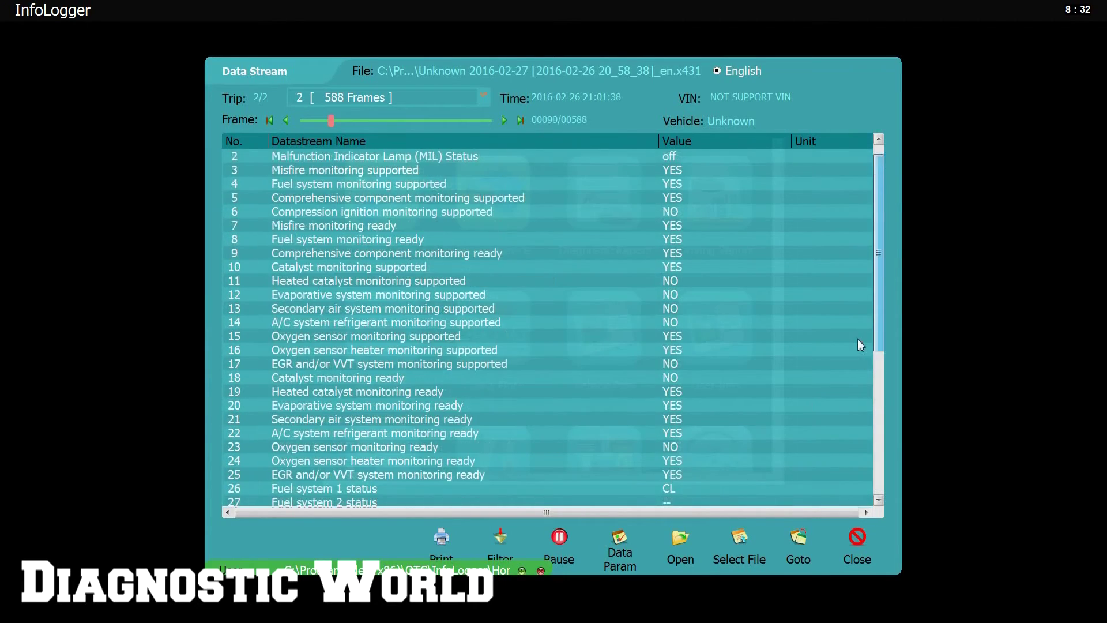
{"action": "left_click", "coordinate": [858, 539]}
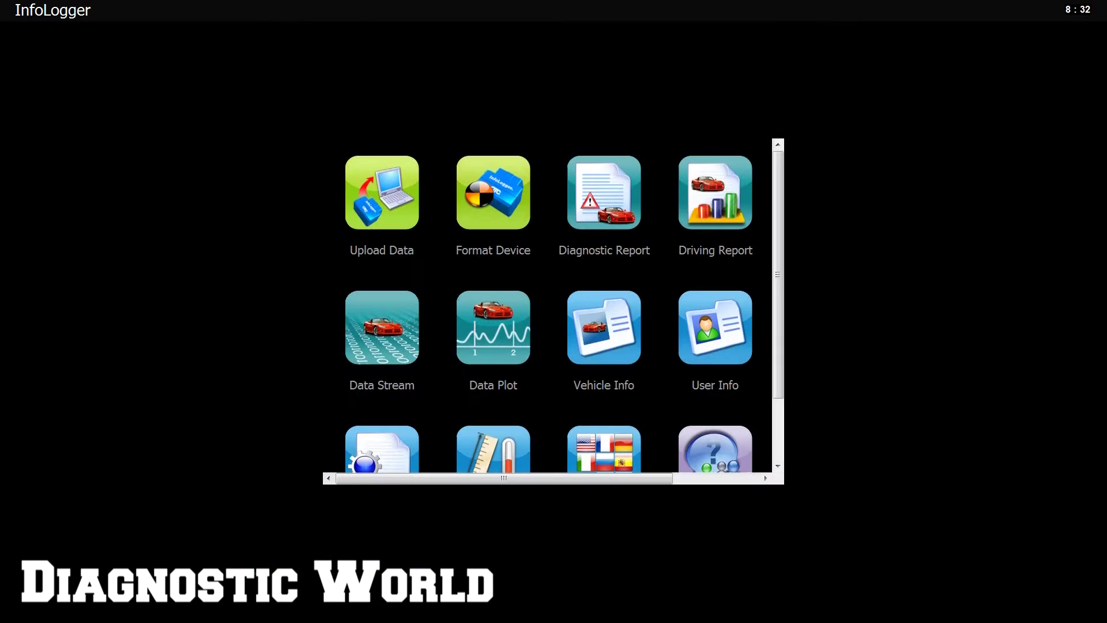
Step: Open the Data Plot of the recorded trip and set the playback step to 1
{"action": "left_click", "coordinate": [518, 336]}
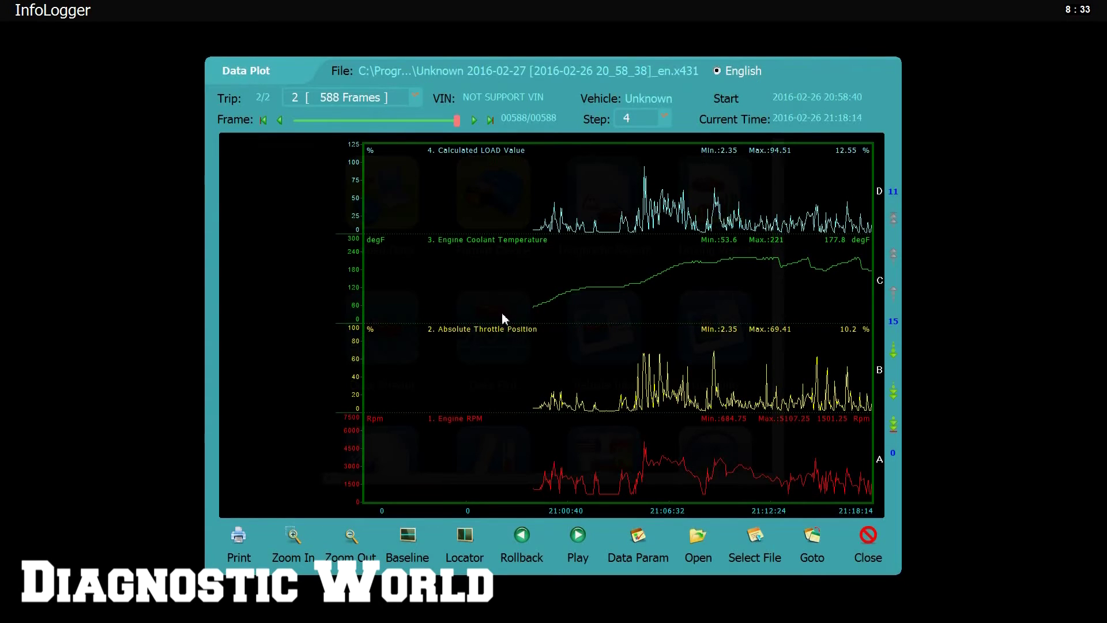
{"action": "left_click", "coordinate": [664, 118]}
{"action": "left_click", "coordinate": [655, 137]}
Step: Roll the data plot back to the first frame, replay it forward and pause partway through the trip
{"action": "left_click", "coordinate": [293, 538]}
{"action": "left_click", "coordinate": [521, 535]}
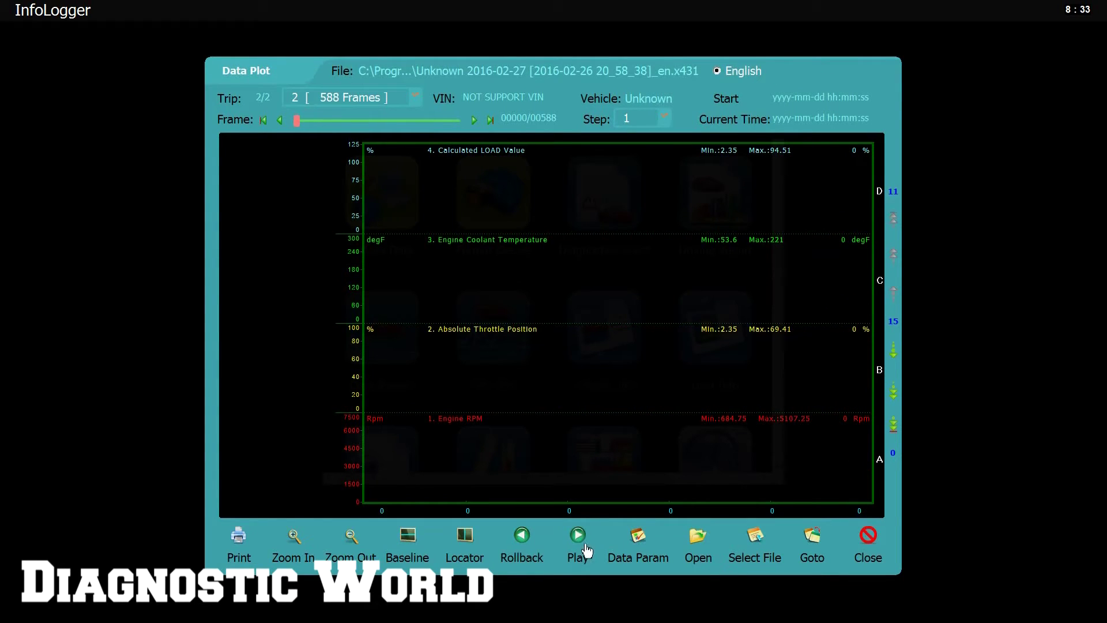
{"action": "left_click", "coordinate": [579, 536]}
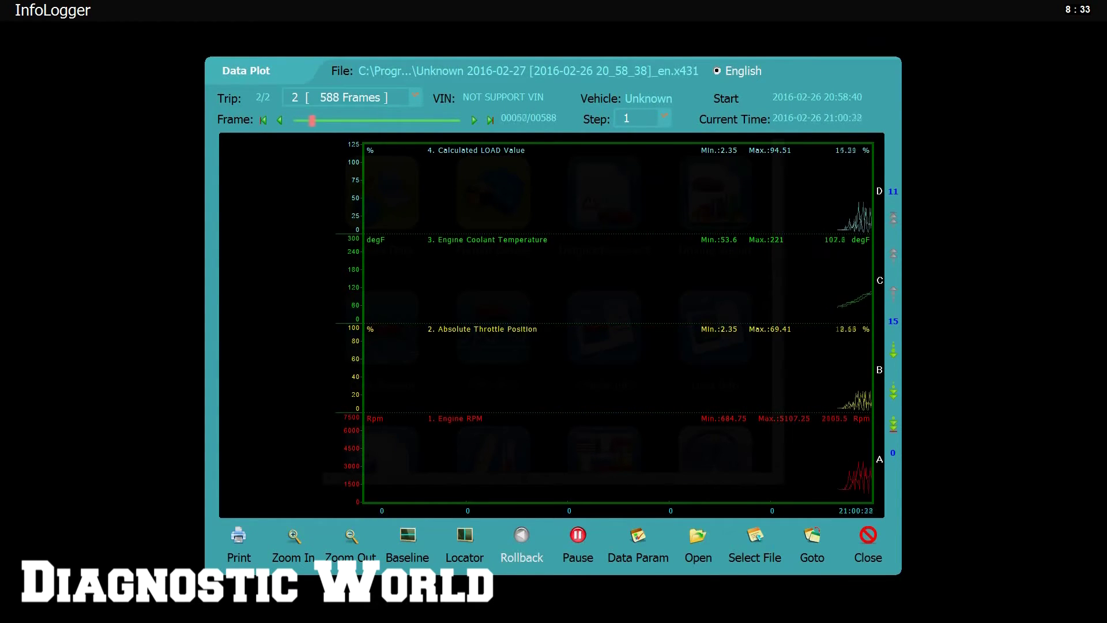
{"action": "left_click", "coordinate": [578, 535]}
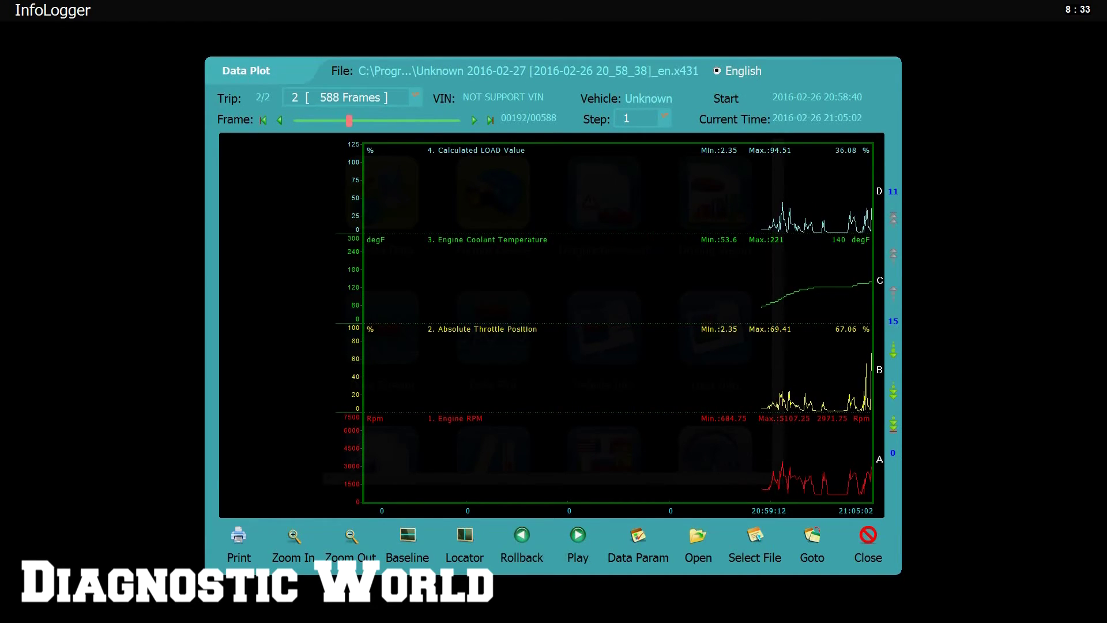
Step: Page through the plotted parameters up to Oxygen Sensor Current, return to the first four graphs, and close the data plot
{"action": "left_click", "coordinate": [896, 360]}
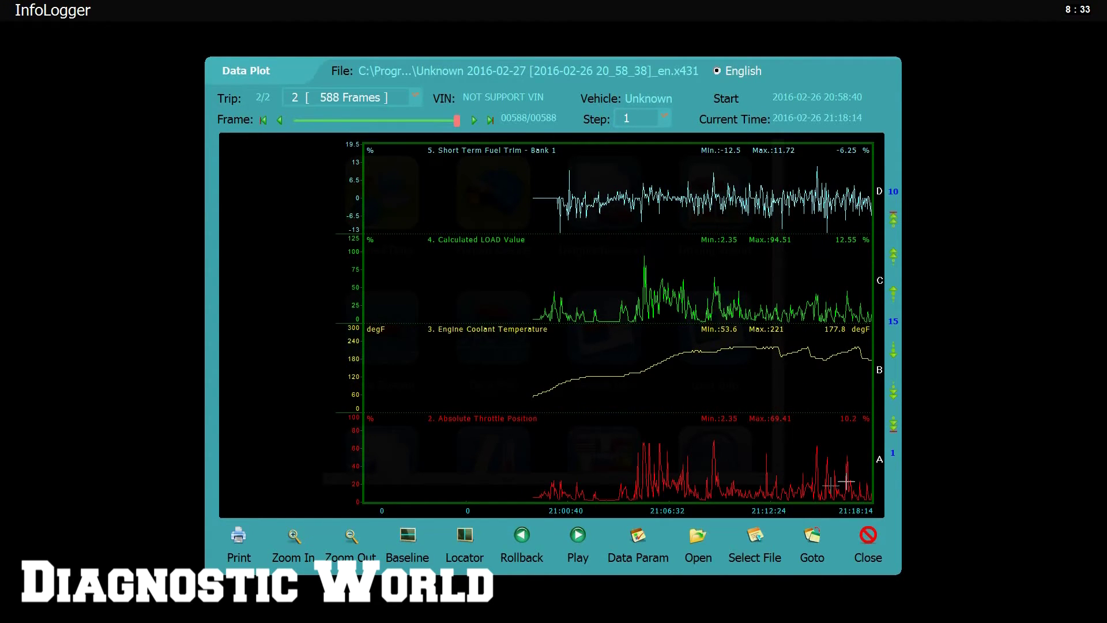
{"action": "left_click", "coordinate": [893, 351]}
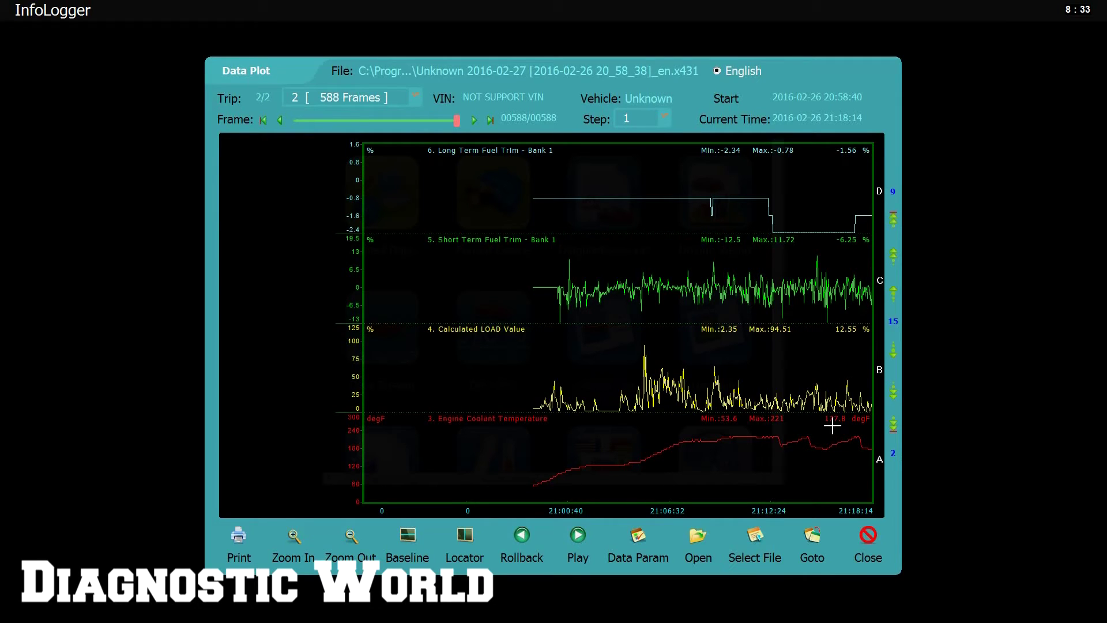
{"action": "left_click", "coordinate": [892, 398]}
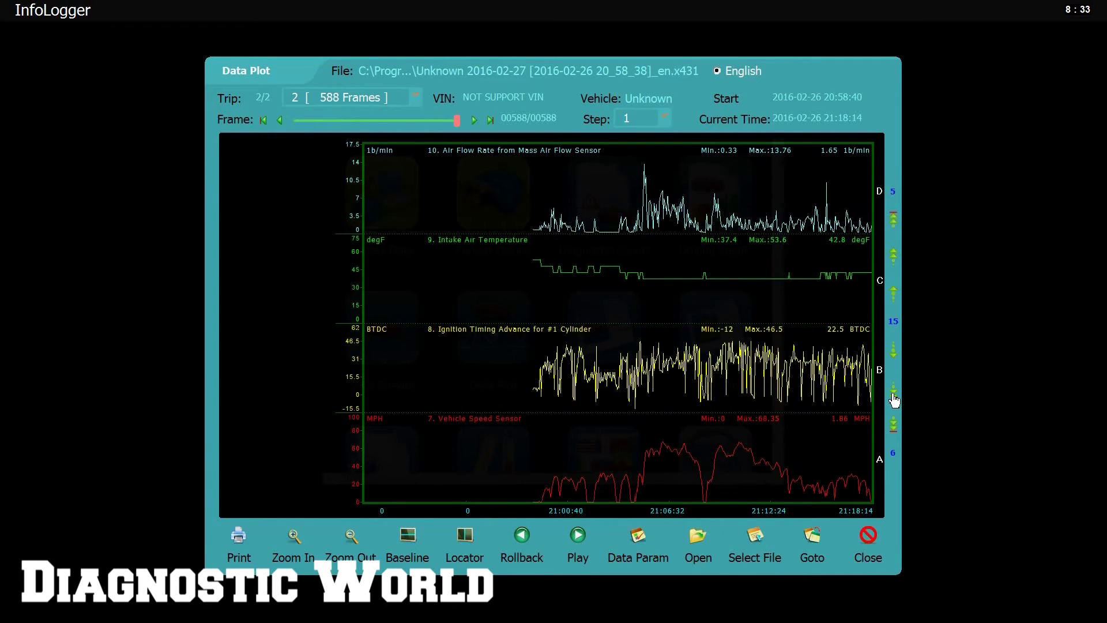
{"action": "left_click", "coordinate": [893, 398]}
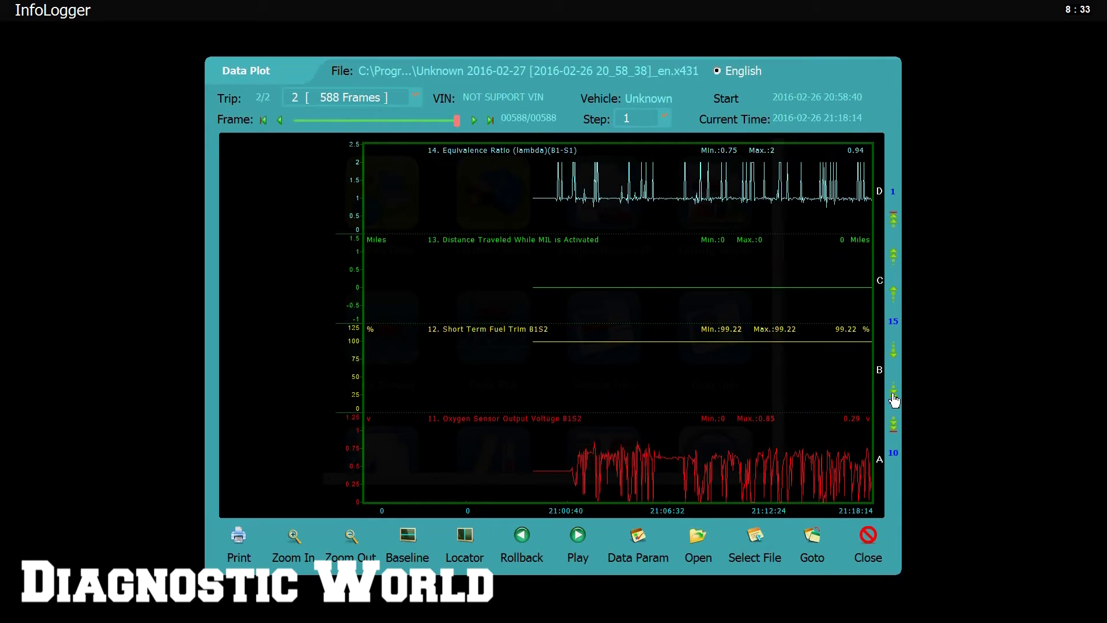
{"action": "left_click", "coordinate": [893, 397]}
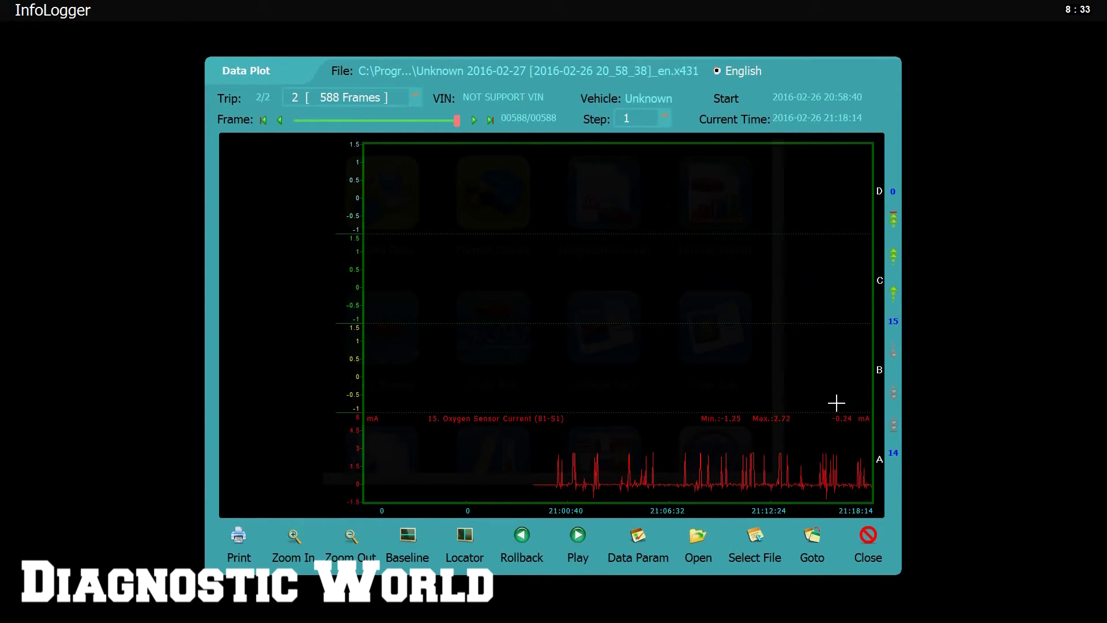
{"action": "left_click", "coordinate": [896, 224]}
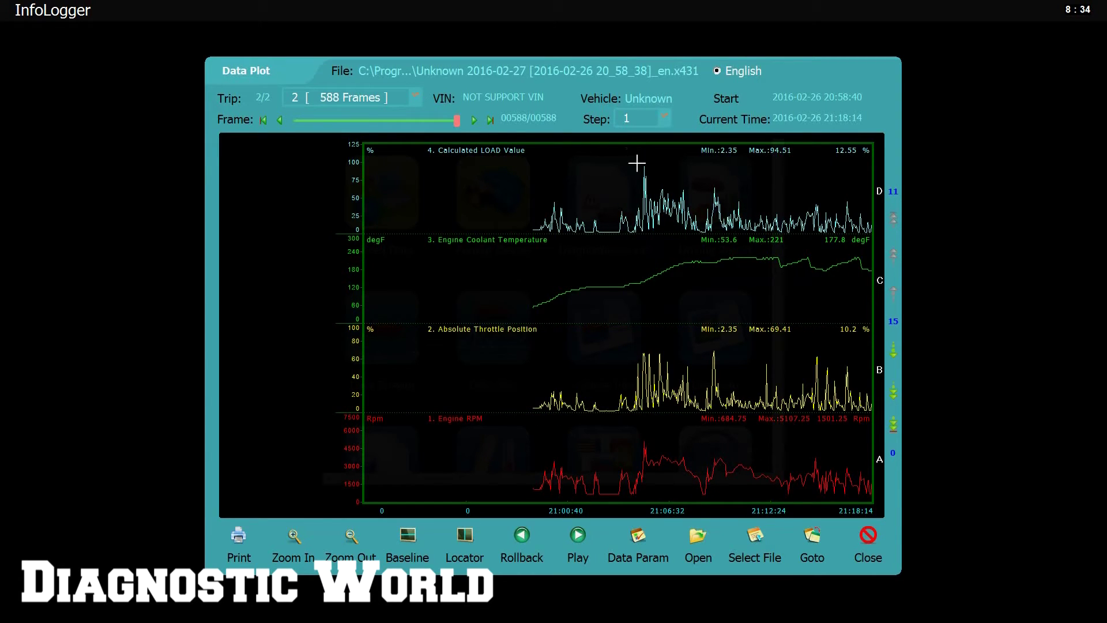
{"action": "left_click", "coordinate": [869, 539]}
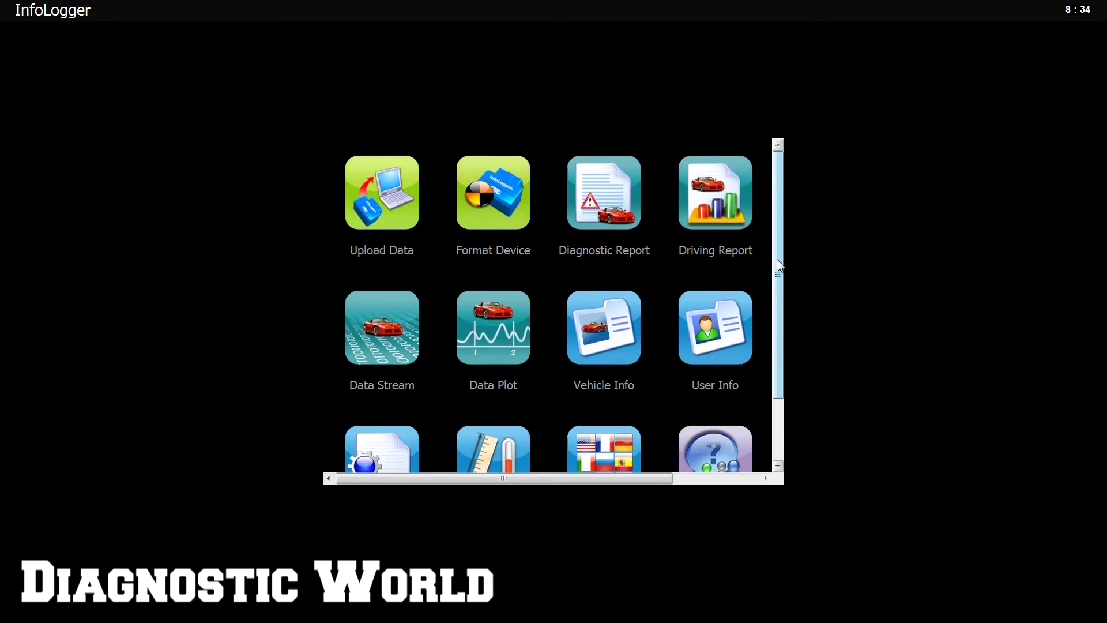
Step: Open the Speed Warning report, set the vehicle speed threshold to 40 MPH, and close the report
{"action": "left_click_drag", "start_coordinate": [779, 267], "coordinate": [784, 294]}
{"action": "scroll", "coordinate": [781, 295], "scroll_direction": "up", "scroll_amount": 1}
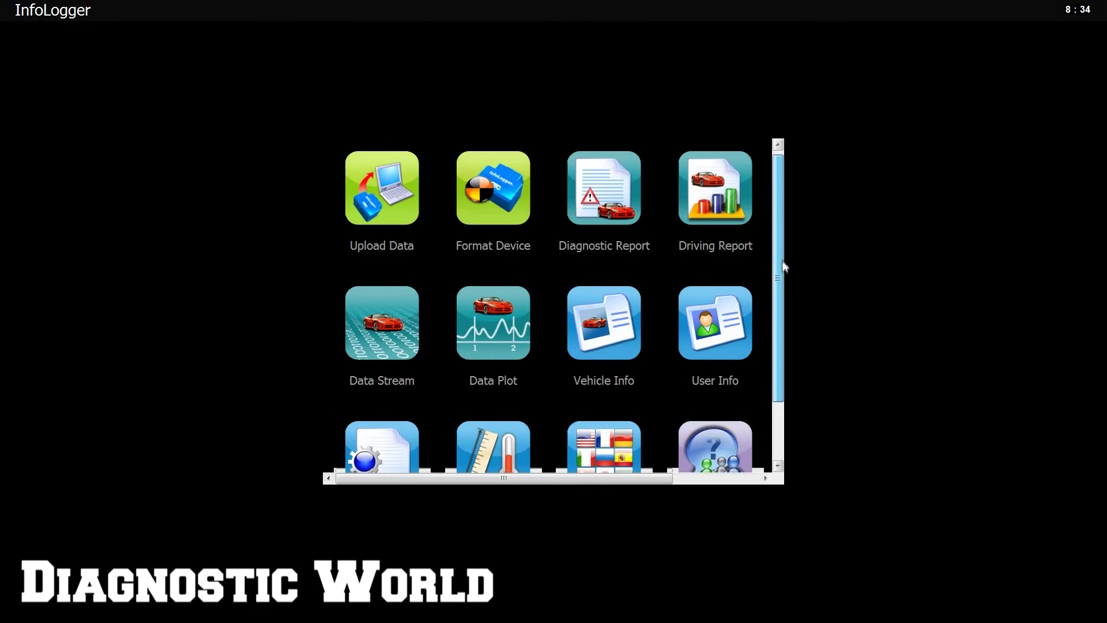
{"action": "left_click_drag", "start_coordinate": [662, 481], "coordinate": [749, 482]}
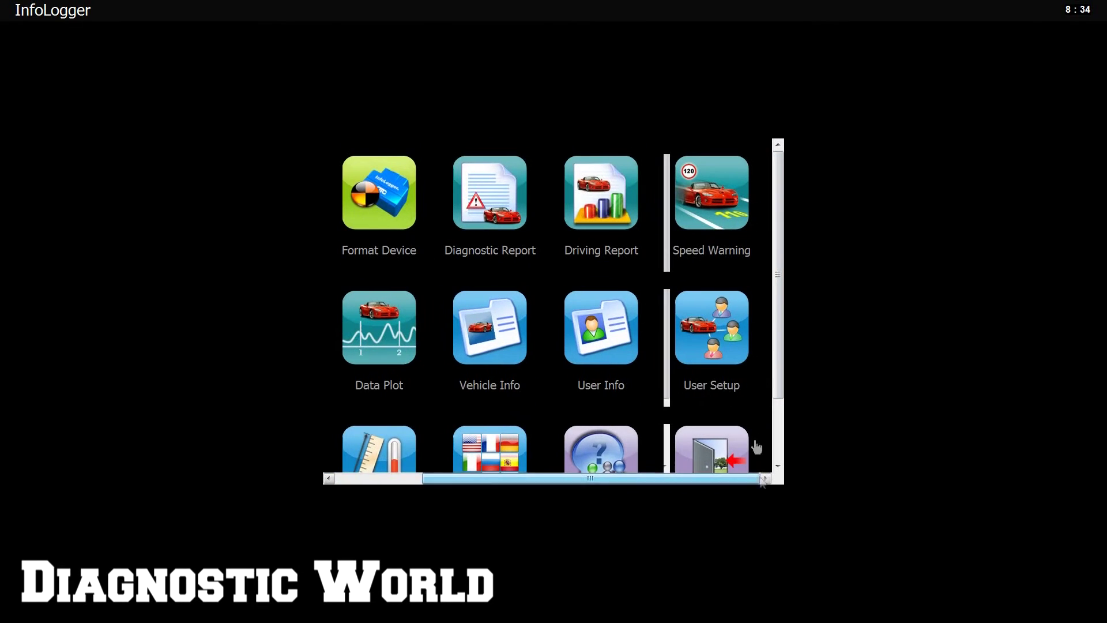
{"action": "left_click", "coordinate": [713, 228]}
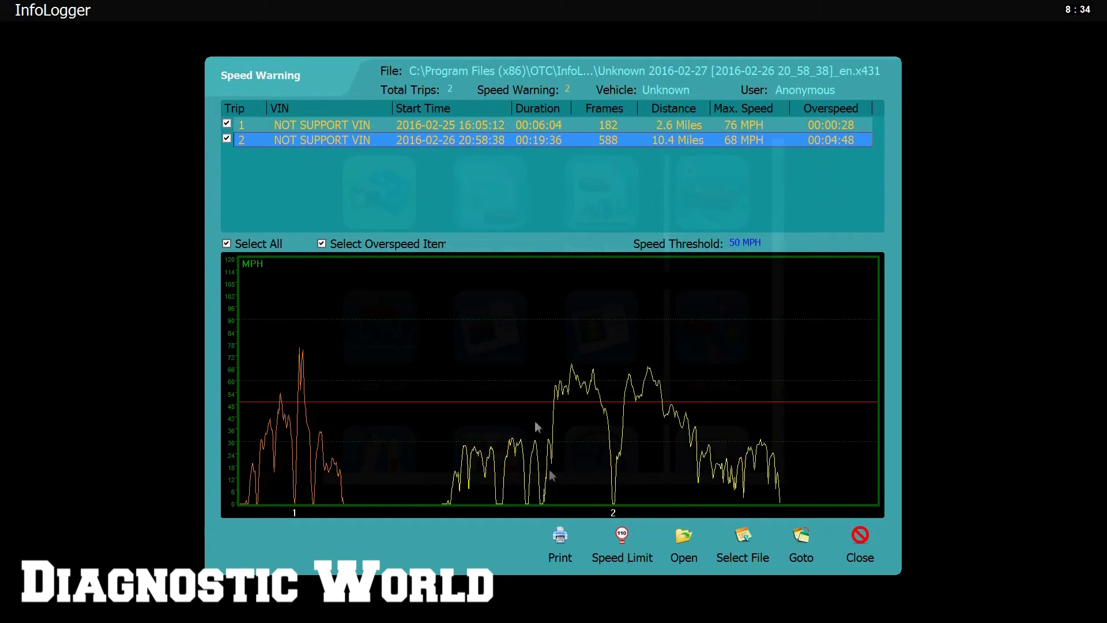
{"action": "left_click", "coordinate": [622, 536]}
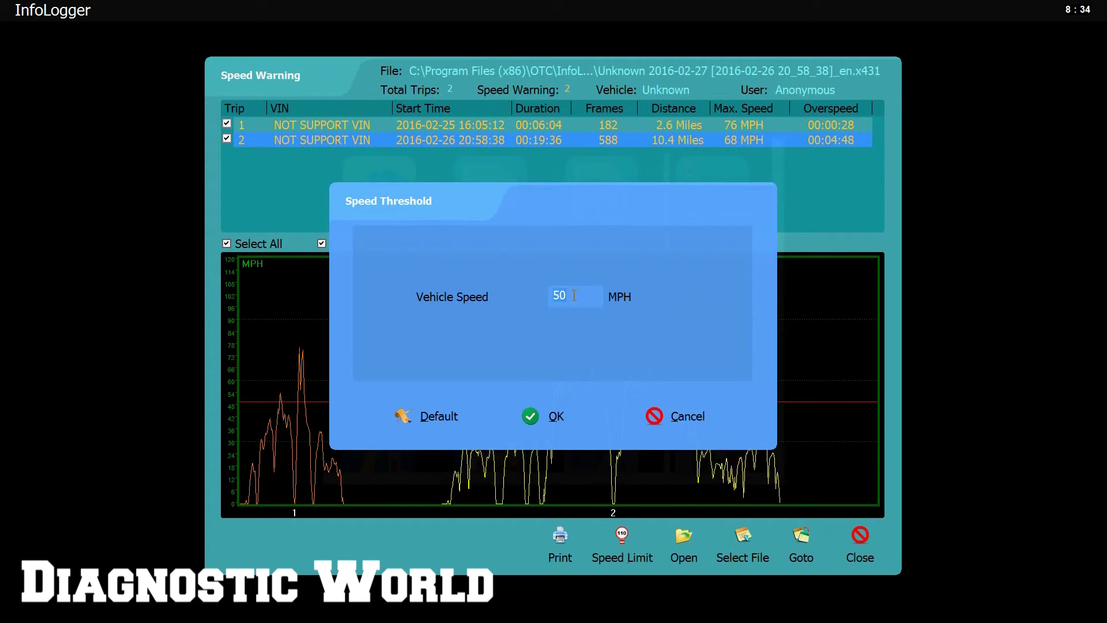
{"action": "type", "text": "40"}
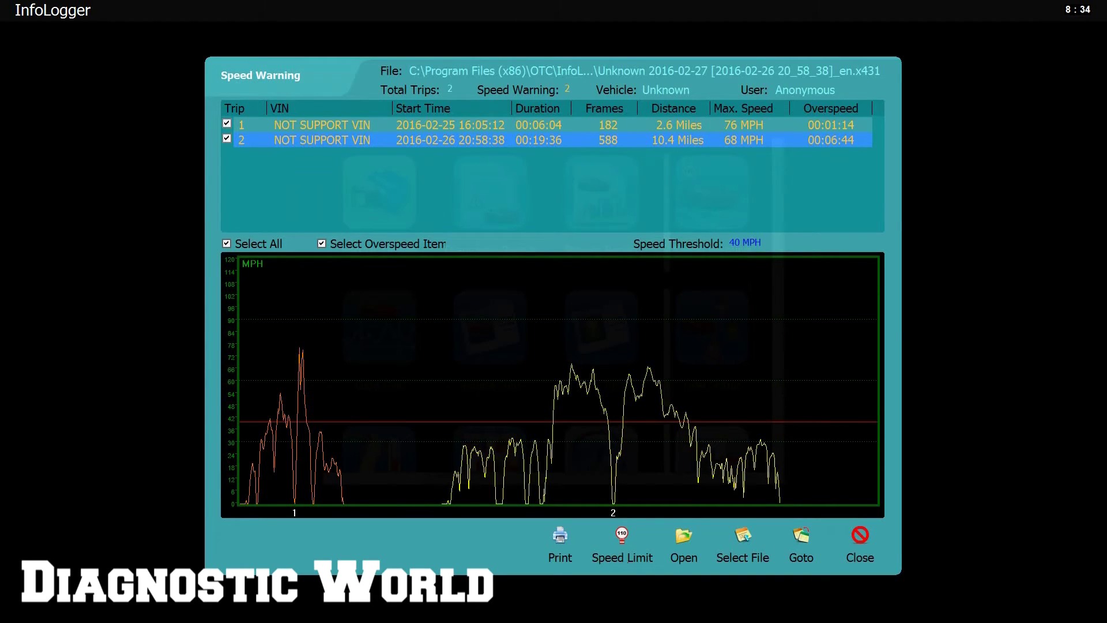
{"action": "left_click", "coordinate": [858, 534]}
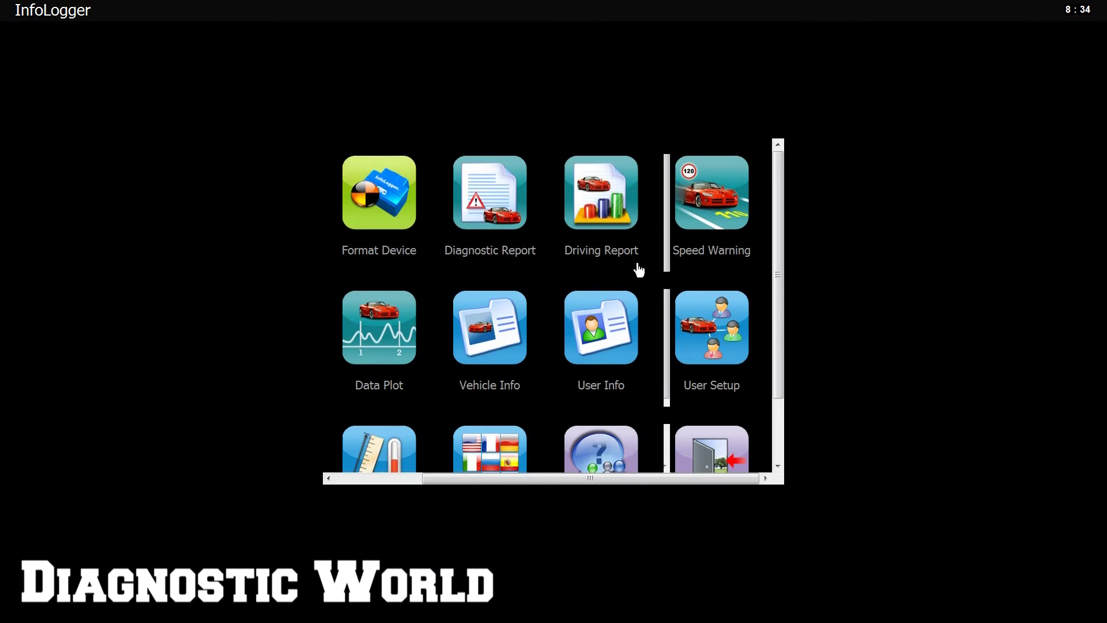
Step: Open the unit system settings and confirm U.S. Units
{"action": "scroll", "coordinate": [610, 281], "scroll_direction": "down", "scroll_amount": 2}
{"action": "left_click", "coordinate": [388, 429]}
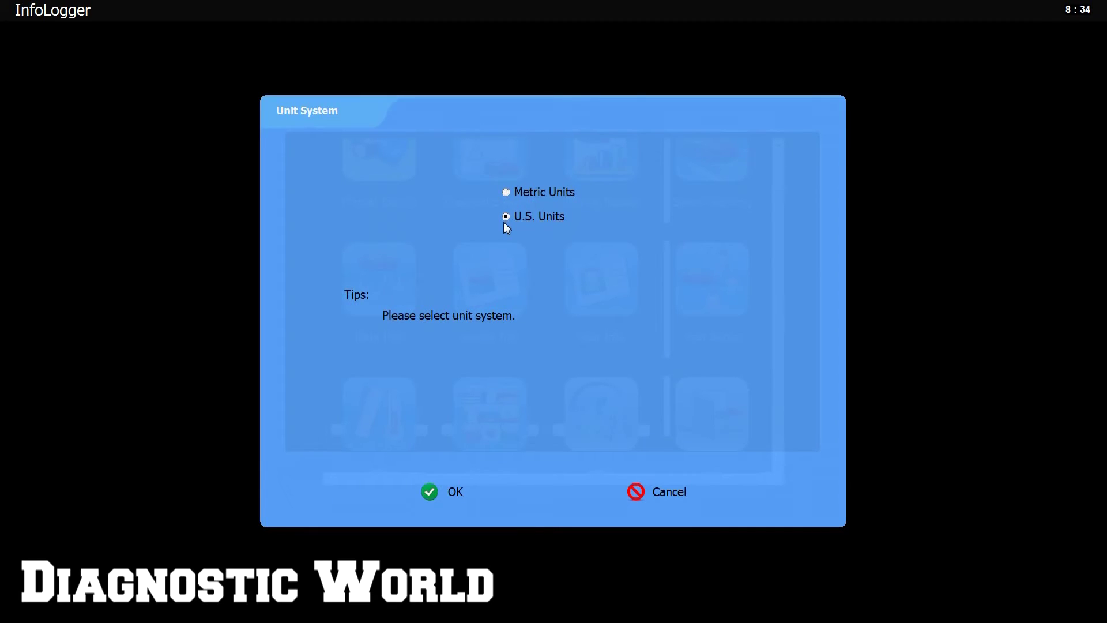
{"action": "left_click", "coordinate": [461, 496]}
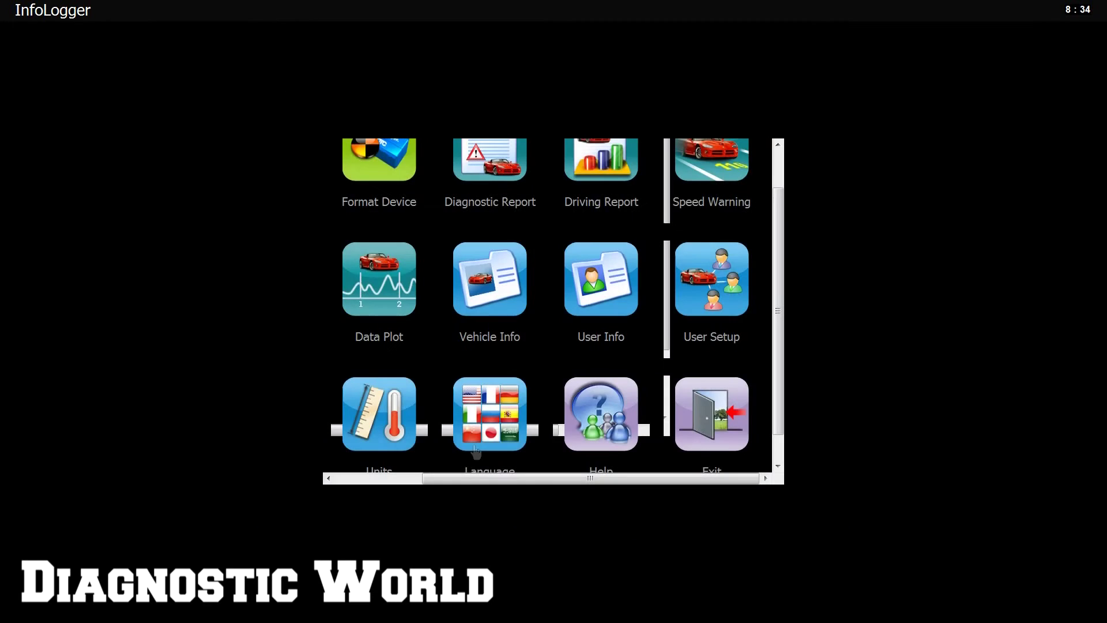
Step: Look through the available application languages and leave the language settings without changing English
{"action": "scroll", "coordinate": [522, 410], "scroll_direction": "down", "scroll_amount": 1}
{"action": "left_click", "coordinate": [523, 410]}
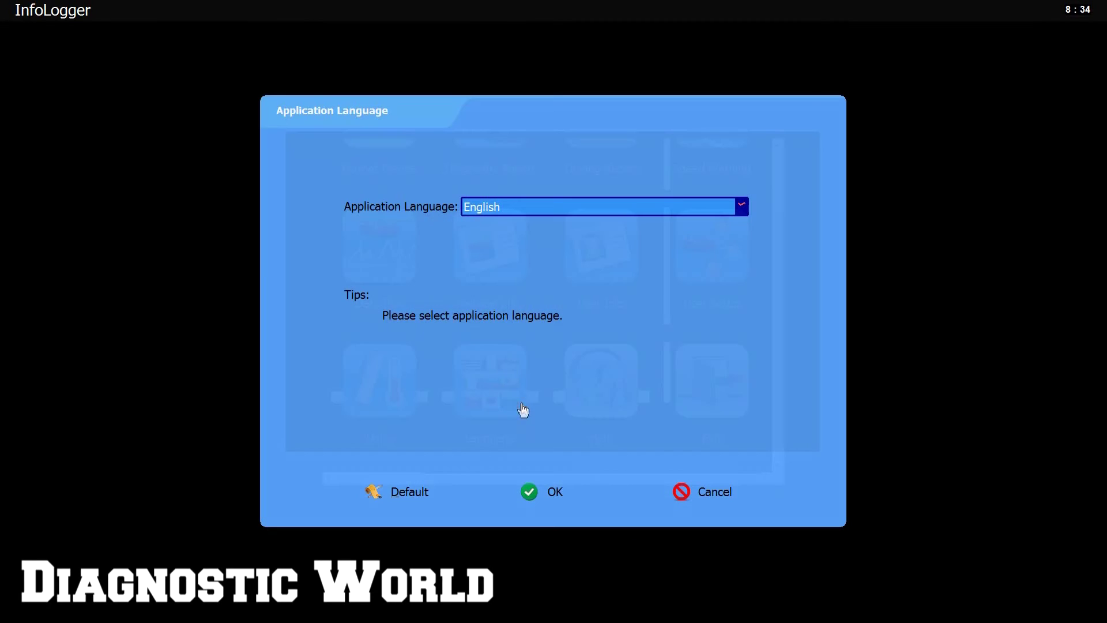
{"action": "left_click", "coordinate": [741, 206]}
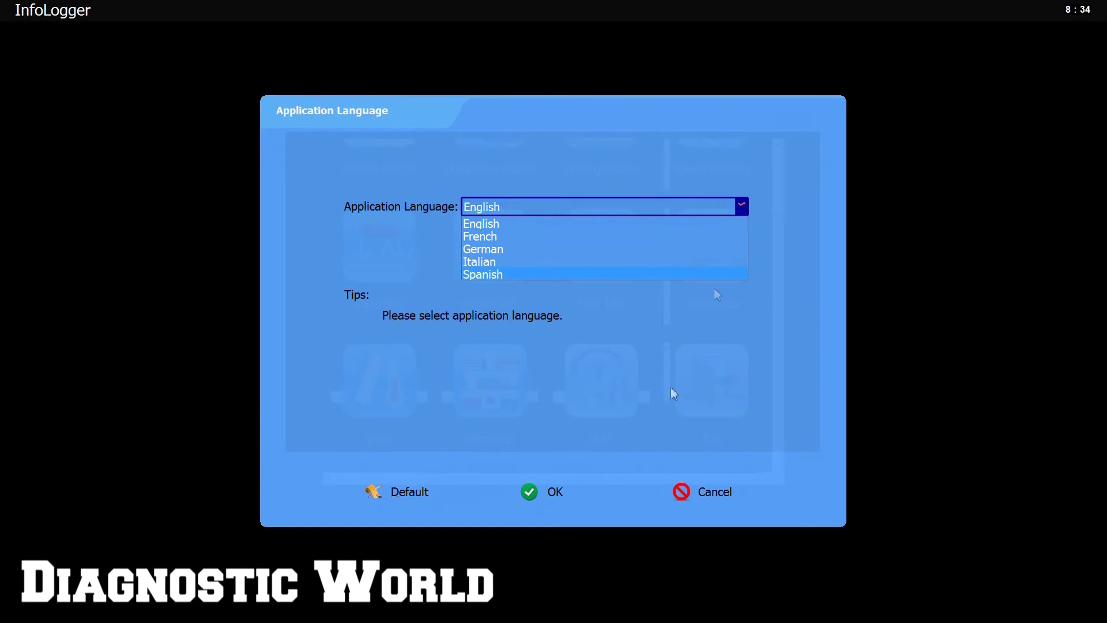
{"action": "left_click", "coordinate": [683, 494]}
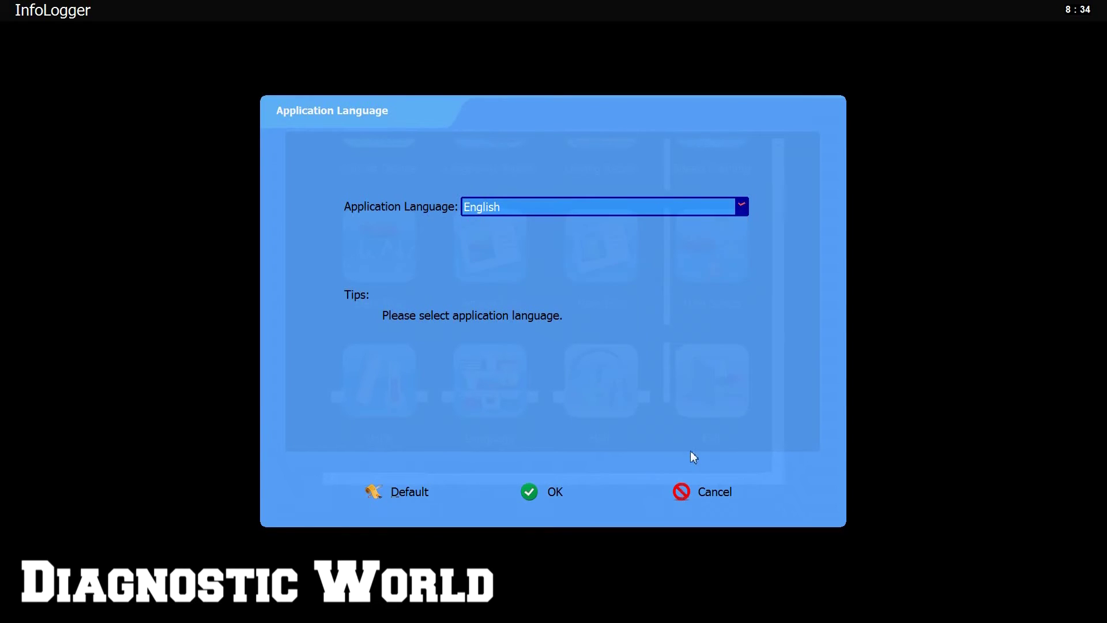
{"action": "left_click", "coordinate": [690, 494]}
Step: Open the Help section, look over the Quick Reference Guide, and close it
{"action": "left_click", "coordinate": [594, 372]}
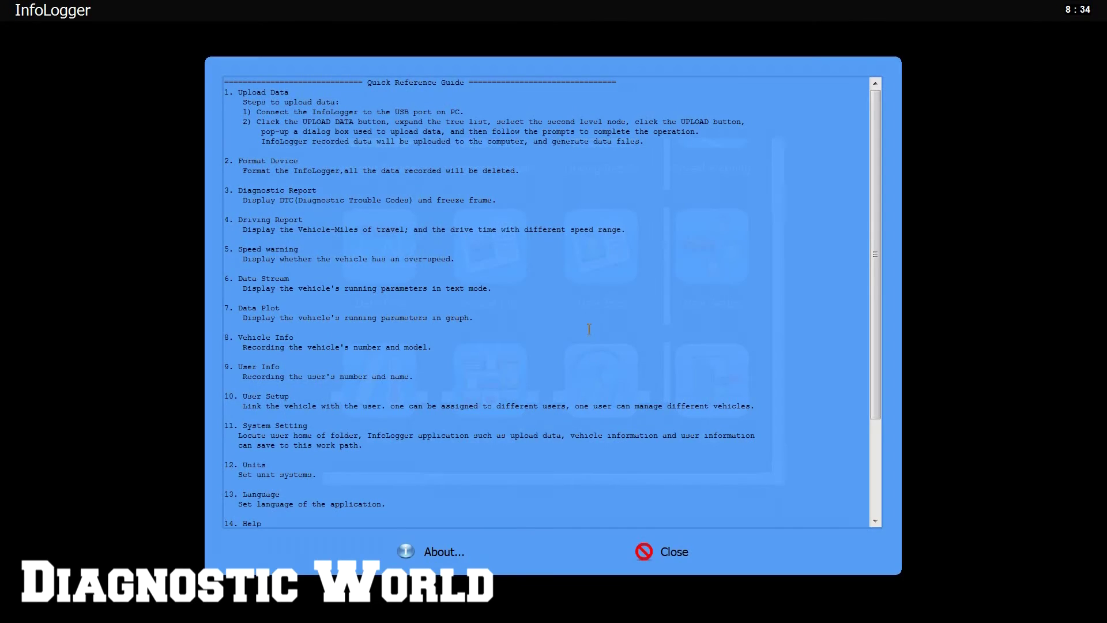
{"action": "left_click_drag", "start_coordinate": [871, 271], "coordinate": [881, 250]}
{"action": "left_click", "coordinate": [648, 551]}
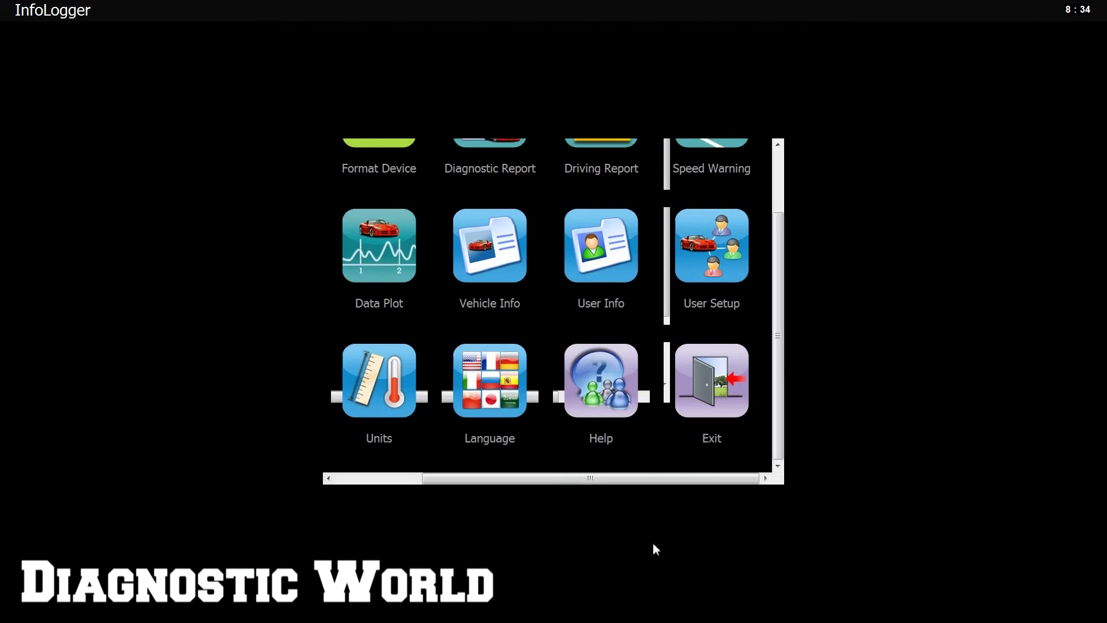
Step: Check the vehicle and user assignments in User Setup, close it, and select the Diagnostic World entry in User Info
{"action": "left_click", "coordinate": [710, 275]}
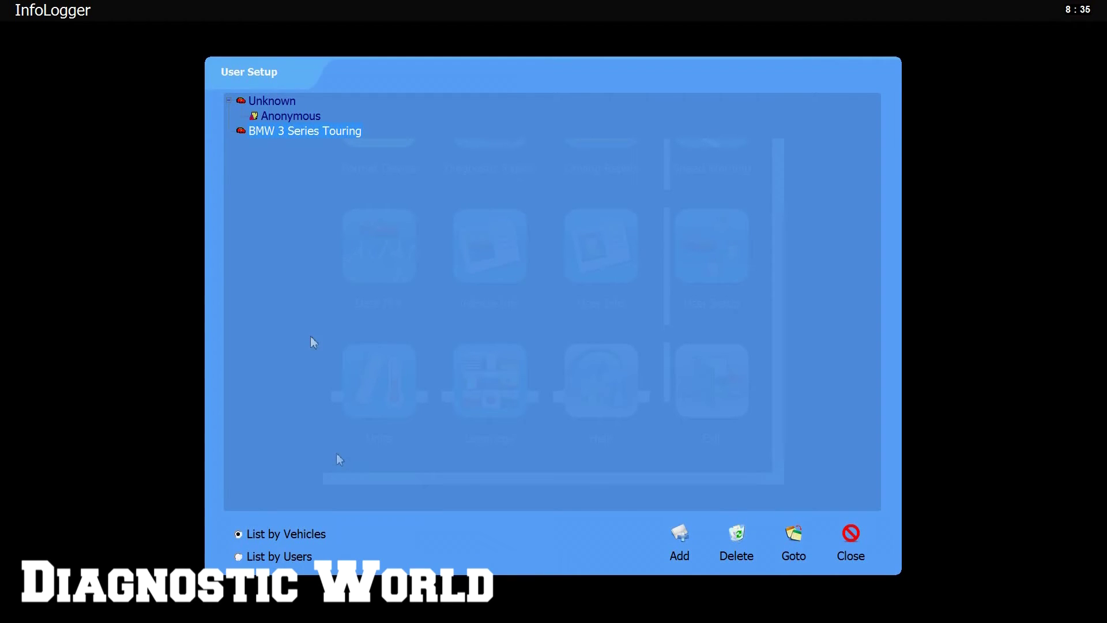
{"action": "left_click", "coordinate": [851, 539]}
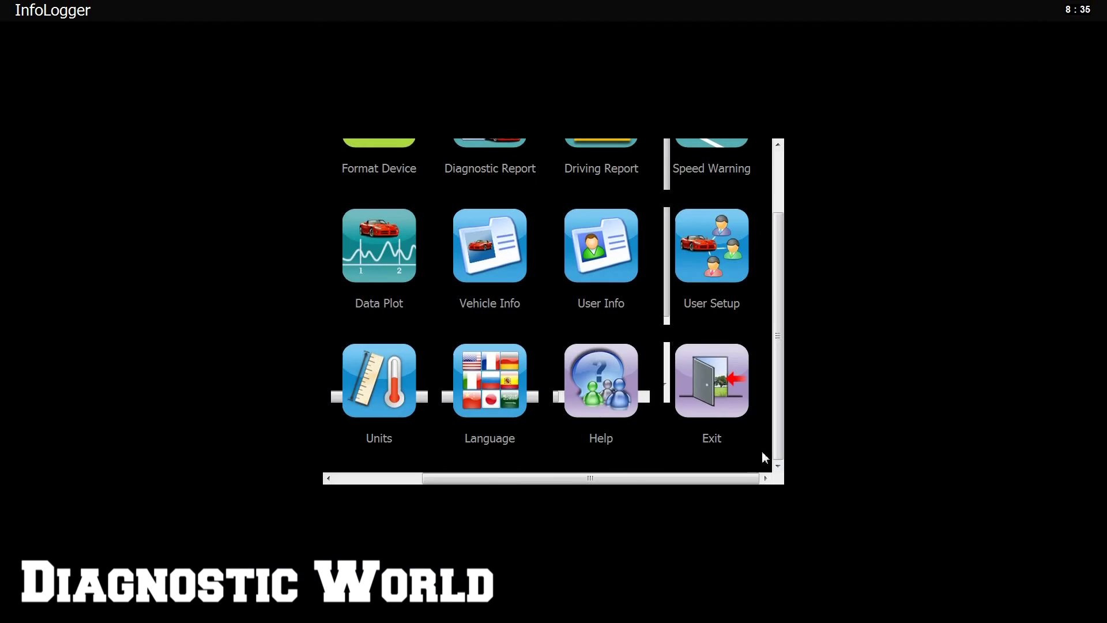
{"action": "left_click", "coordinate": [599, 270]}
{"action": "left_click", "coordinate": [455, 133]}
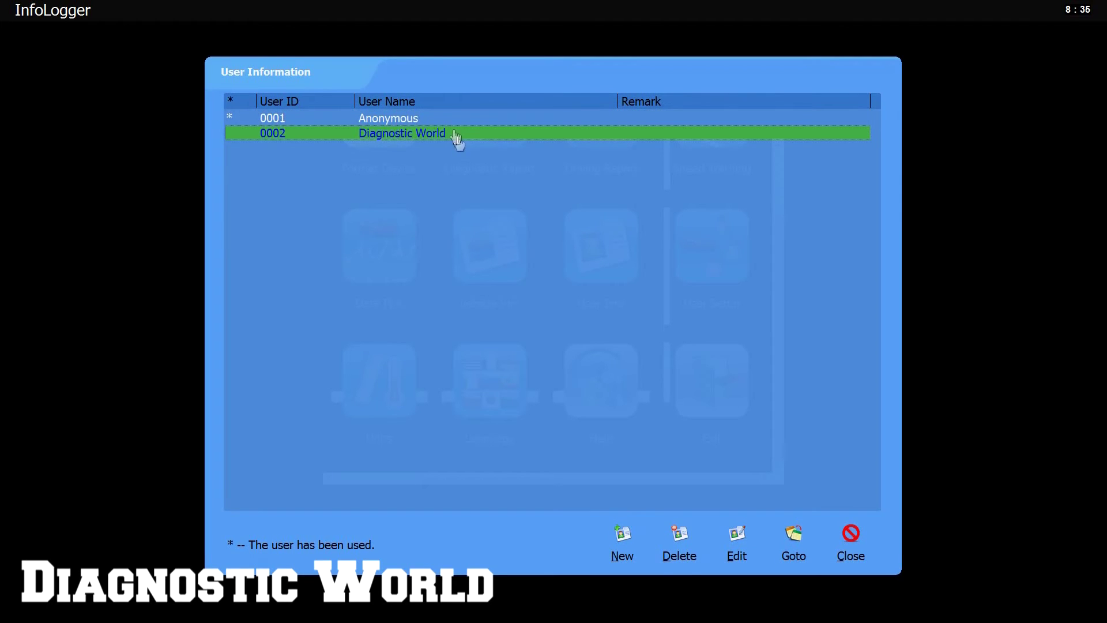
Step: Go from User Information directly to the Driving Report
{"action": "left_click", "coordinate": [794, 539]}
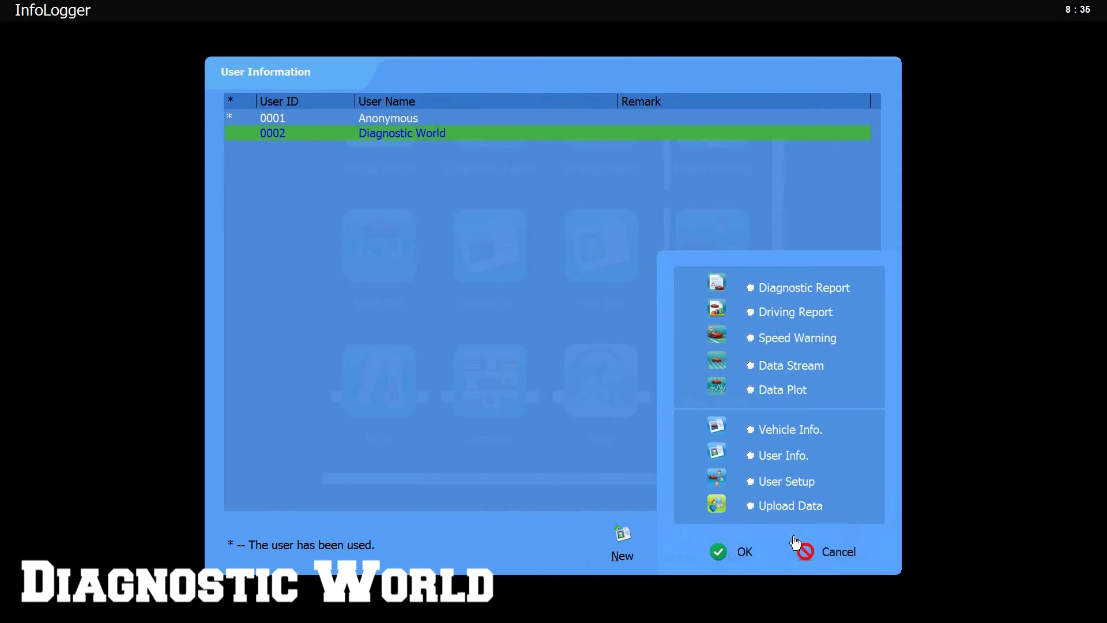
{"action": "left_click", "coordinate": [751, 312]}
{"action": "left_click", "coordinate": [729, 553]}
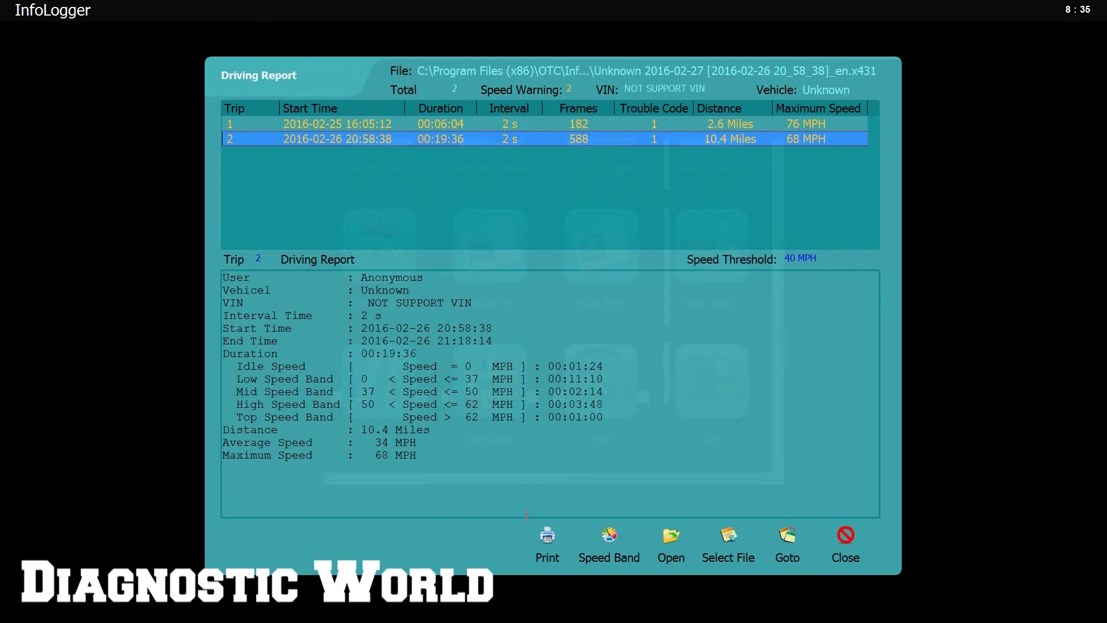
Step: Examine the driving report's speed band limits, cancel without changes, and point out trip 2's maximum speed
{"action": "left_click", "coordinate": [607, 542]}
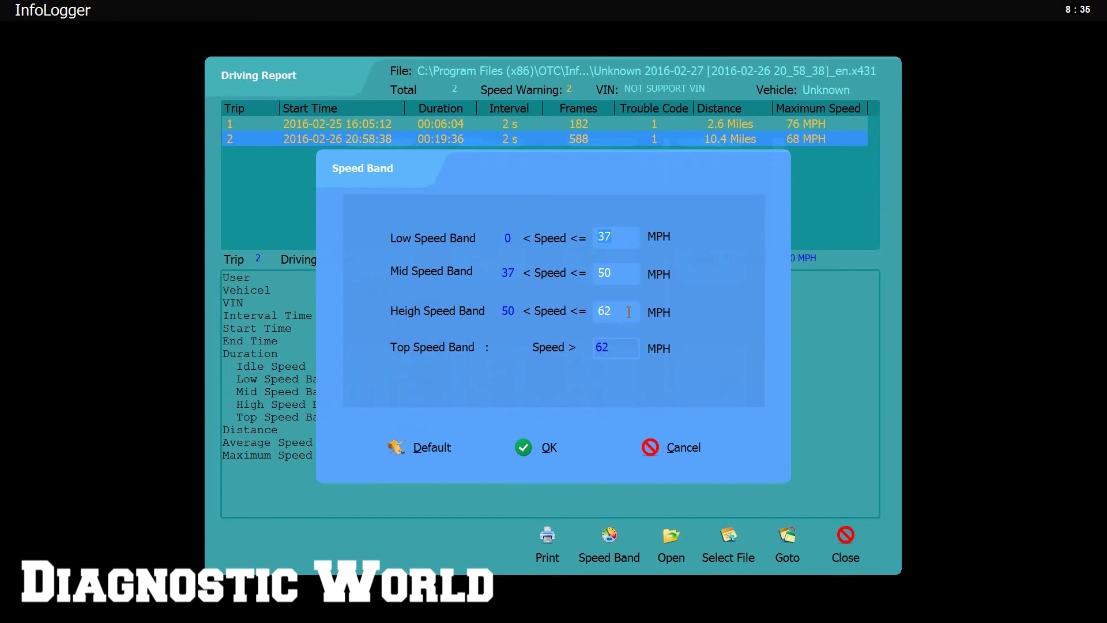
{"action": "left_click", "coordinate": [649, 447]}
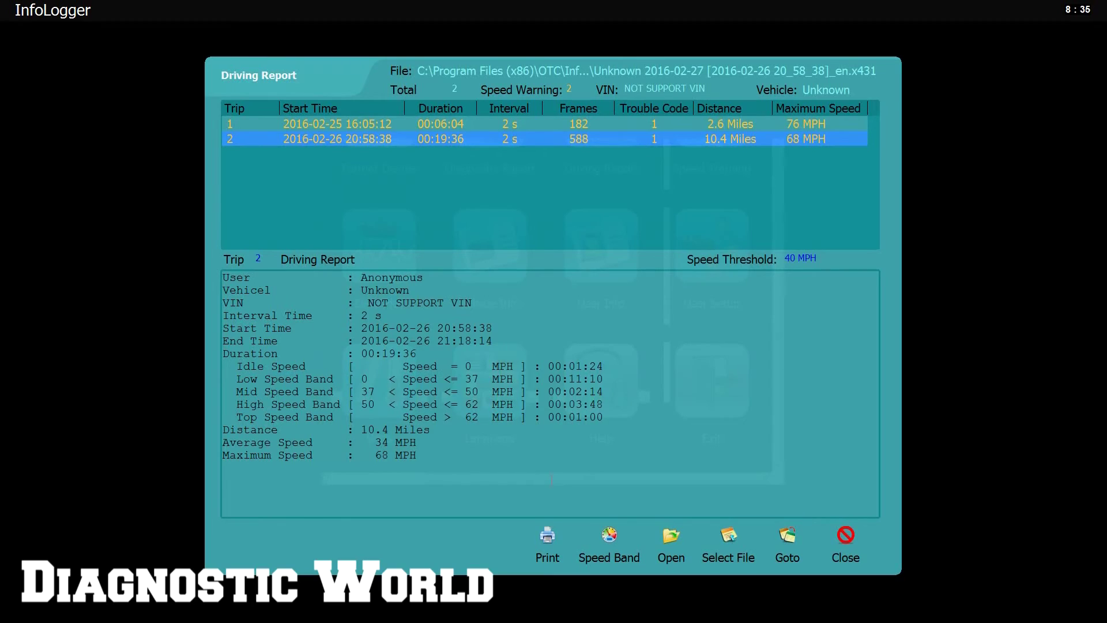
{"action": "left_click_drag", "start_coordinate": [378, 456], "coordinate": [408, 459]}
Step: Go from the Driving Report to the Data Plot, set the playback step to 128, and roll back and replay trip 2
{"action": "left_click", "coordinate": [794, 523]}
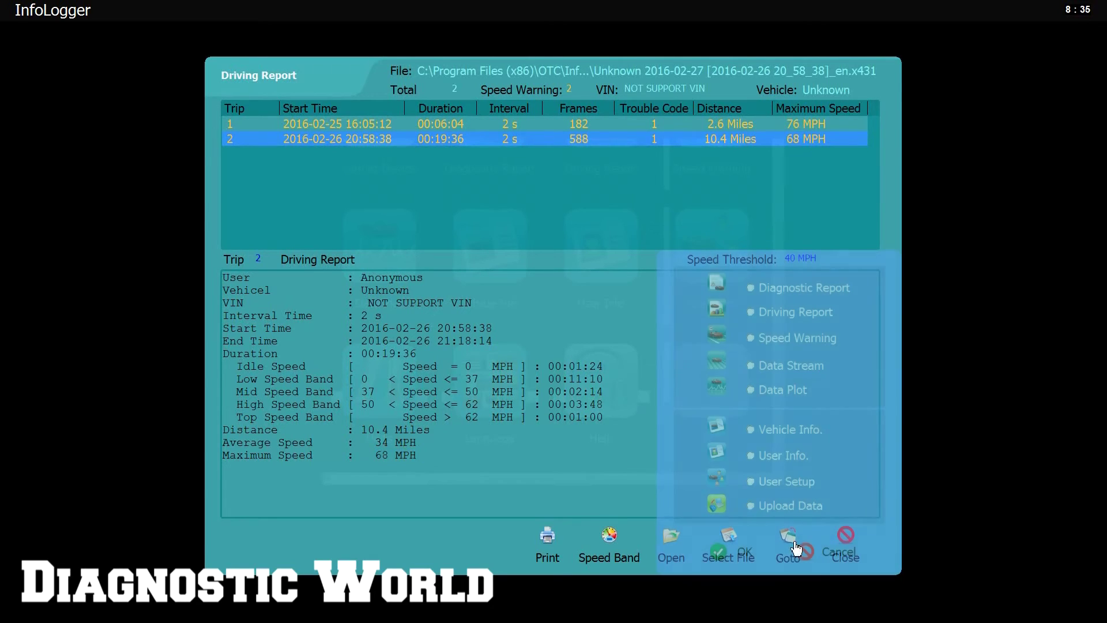
{"action": "left_click", "coordinate": [750, 389]}
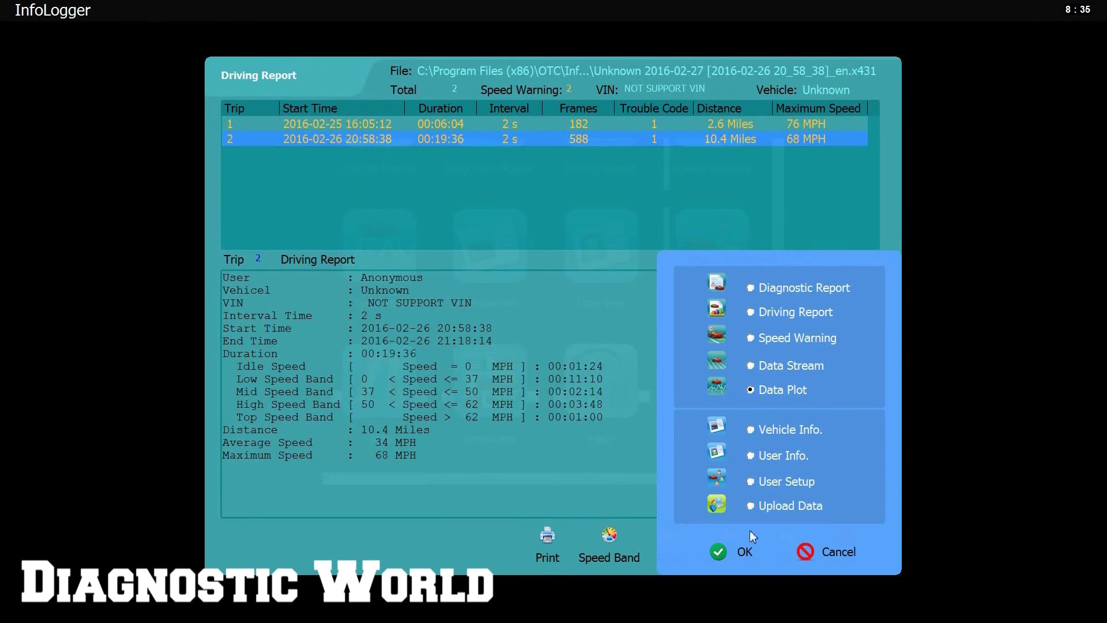
{"action": "left_click", "coordinate": [739, 549]}
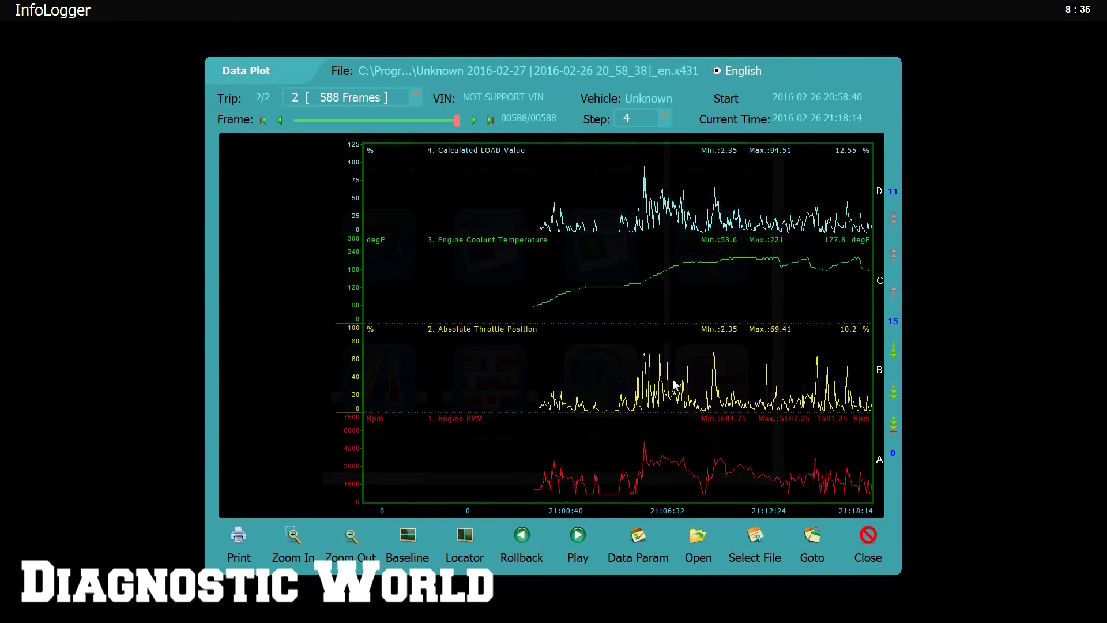
{"action": "left_click", "coordinate": [664, 117]}
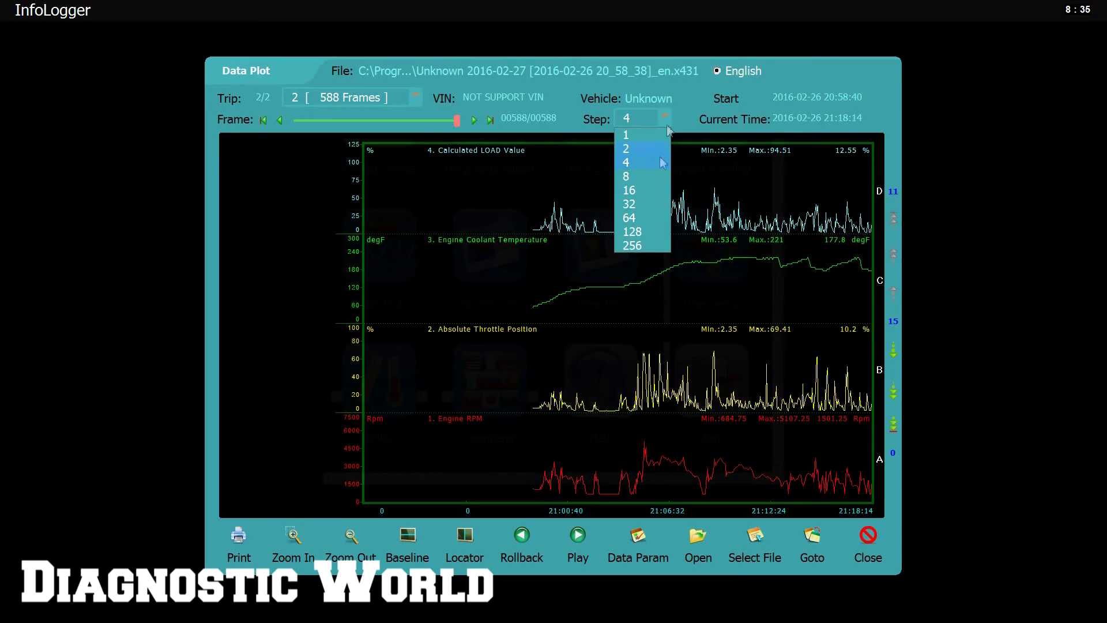
{"action": "left_click", "coordinate": [656, 231]}
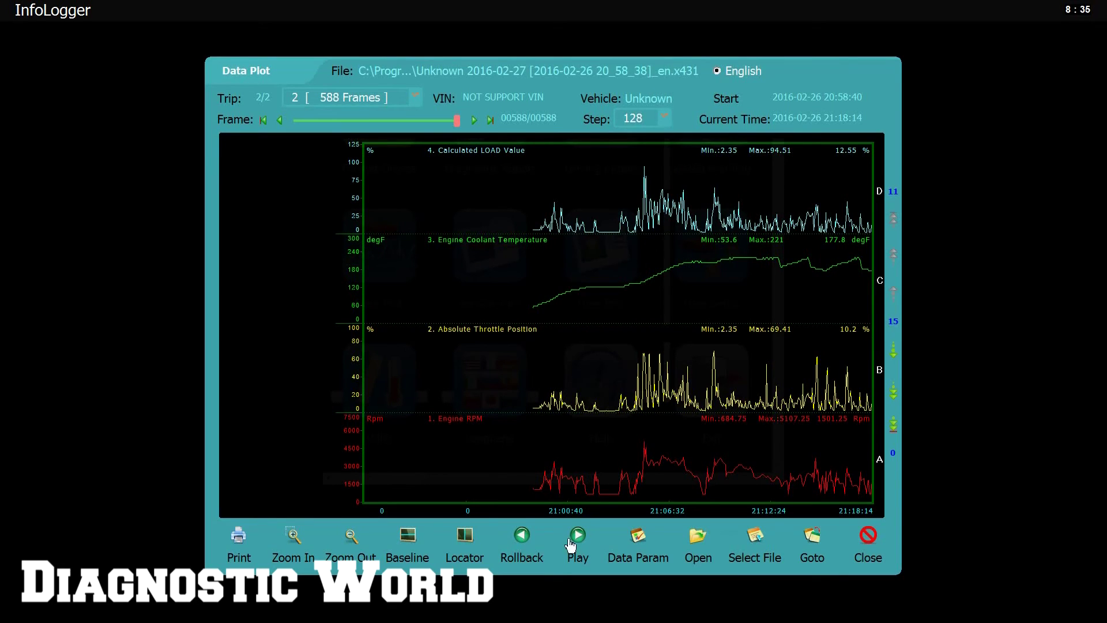
{"action": "left_click", "coordinate": [522, 542]}
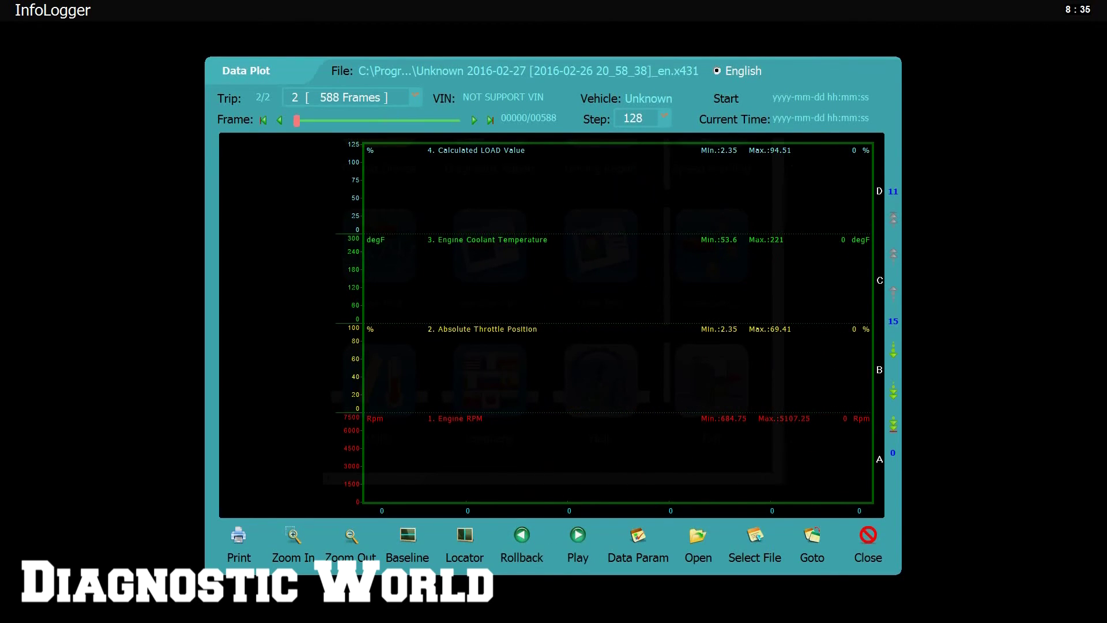
{"action": "left_click", "coordinate": [578, 536]}
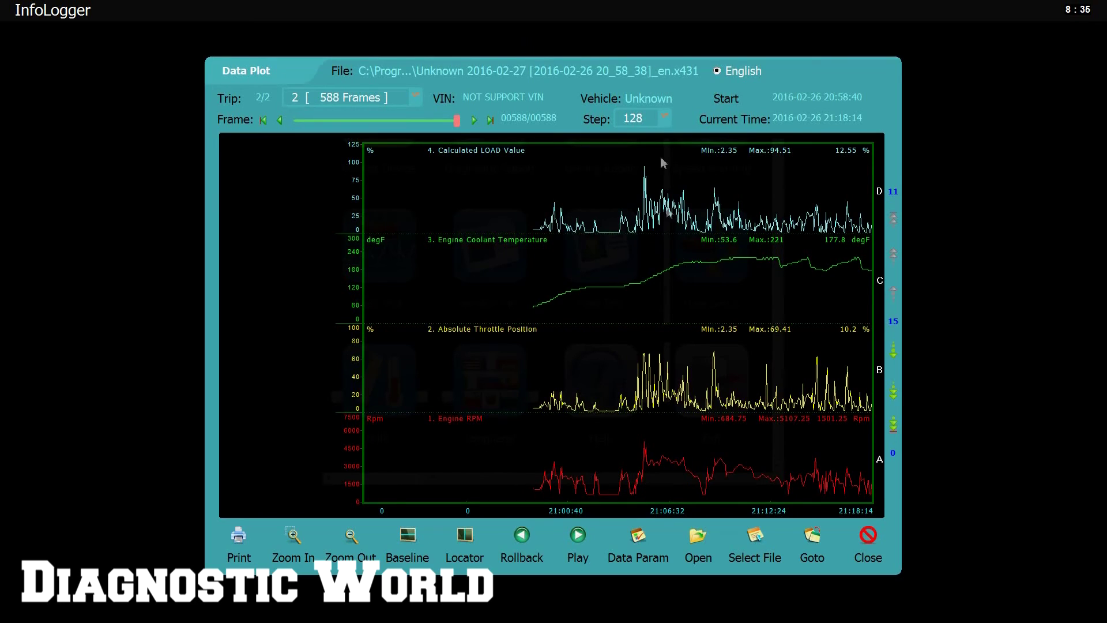
Step: Set the plot's playback step to 1, roll trip 2 back, pause partway, and play it forward to the last frame
{"action": "left_click", "coordinate": [664, 118]}
{"action": "left_click", "coordinate": [640, 137]}
{"action": "left_click", "coordinate": [521, 536]}
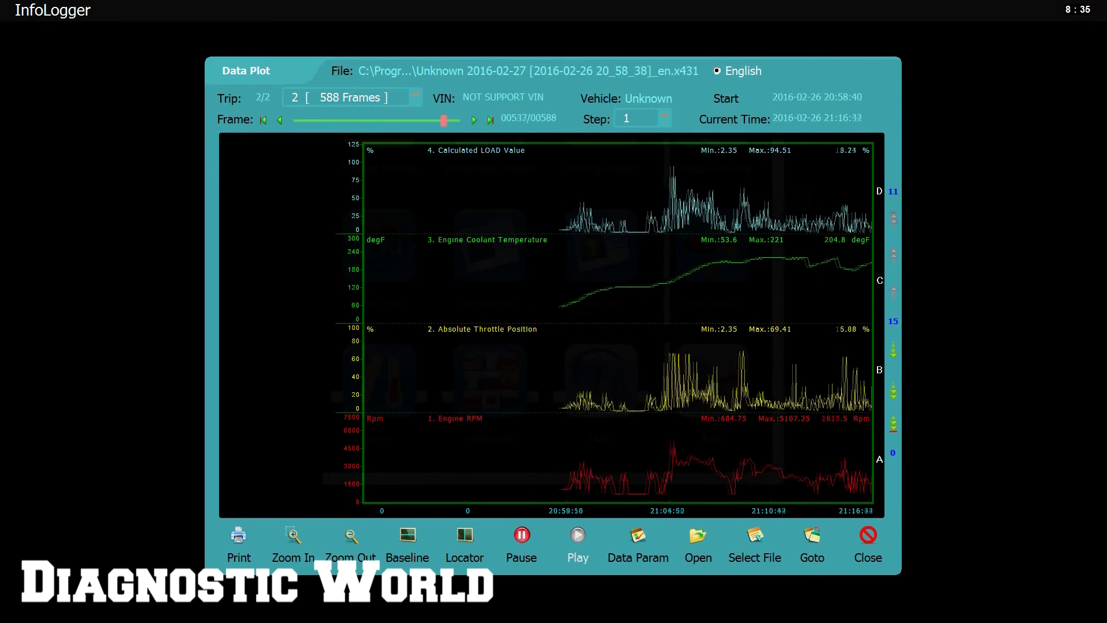
{"action": "left_click", "coordinate": [519, 545]}
{"action": "left_click", "coordinate": [588, 538]}
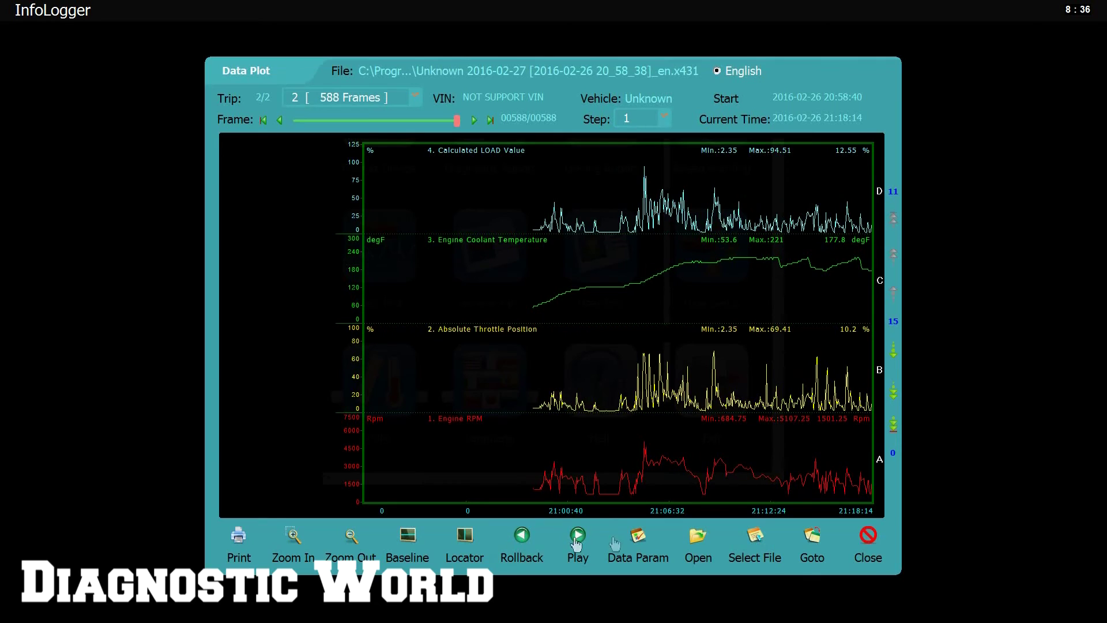
Step: Exclude Calculated LOAD Value, Engine Coolant Temperature and Short Term Fuel Trim - Bank 1 from the plotted parameters, include them again, and confirm
{"action": "left_click", "coordinate": [634, 542]}
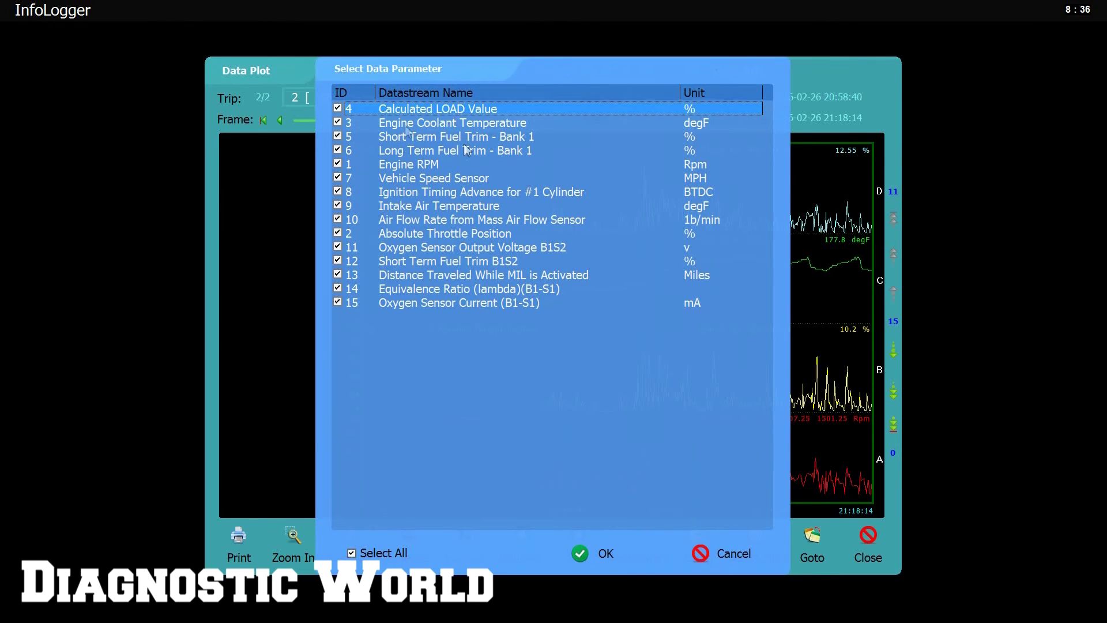
{"action": "left_click", "coordinate": [337, 128]}
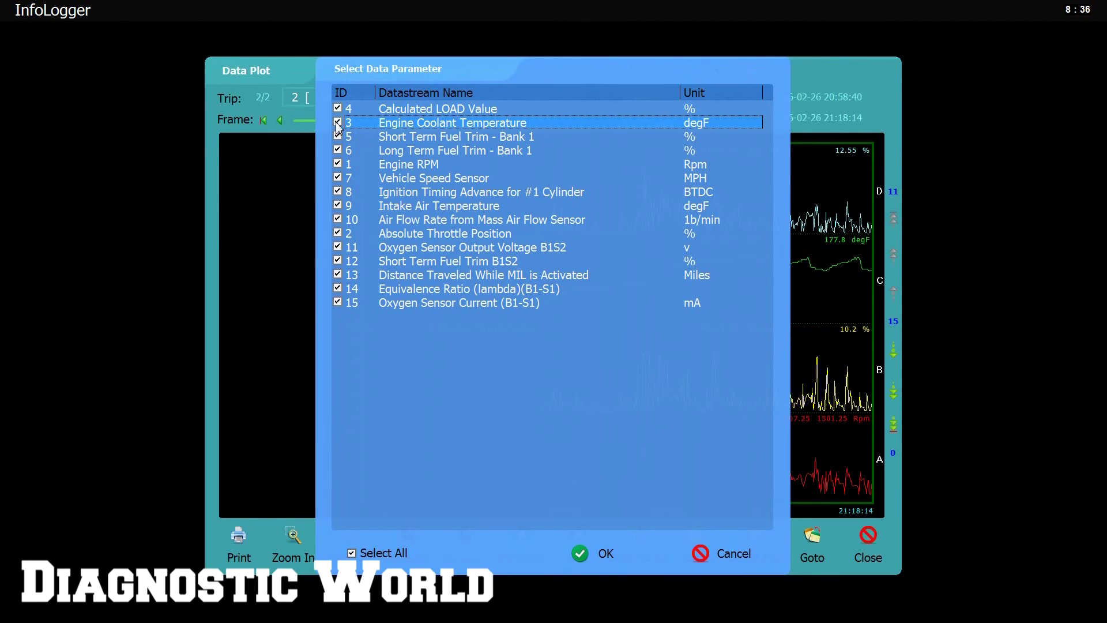
{"action": "left_click", "coordinate": [338, 123]}
{"action": "left_click", "coordinate": [338, 110]}
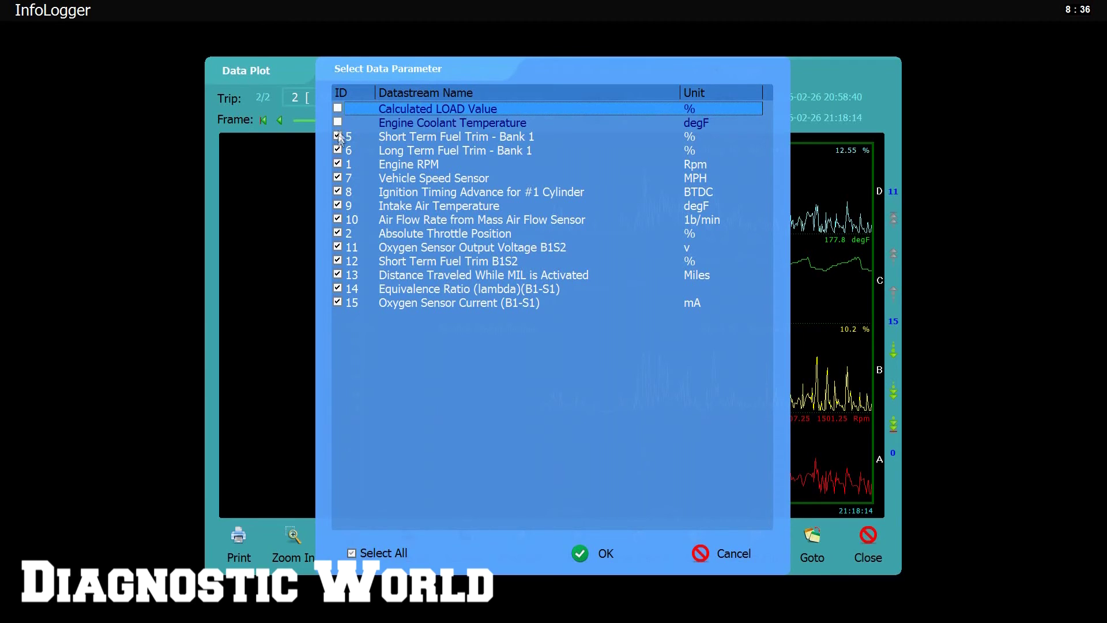
{"action": "left_click", "coordinate": [337, 137]}
{"action": "left_click", "coordinate": [338, 109]}
{"action": "left_click", "coordinate": [338, 123]}
{"action": "left_click", "coordinate": [337, 136]}
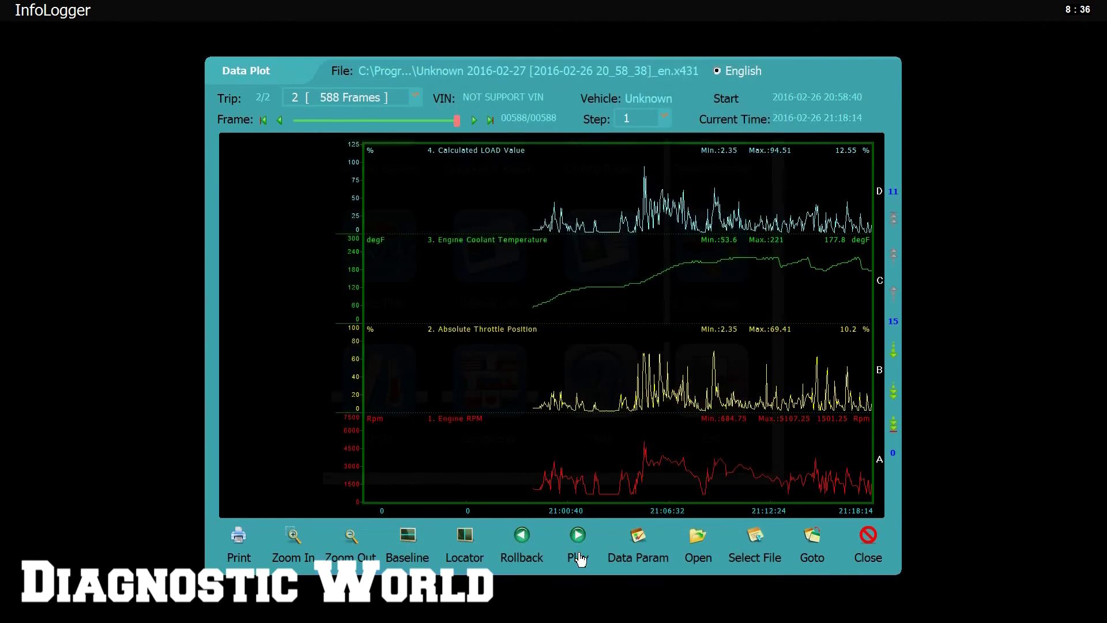
{"action": "left_click", "coordinate": [582, 553]}
Step: Close the data plot, open the Driving Report to review trip 2's summary, and close it
{"action": "left_click", "coordinate": [859, 551]}
{"action": "scroll", "coordinate": [595, 425], "scroll_direction": "up", "scroll_amount": 1}
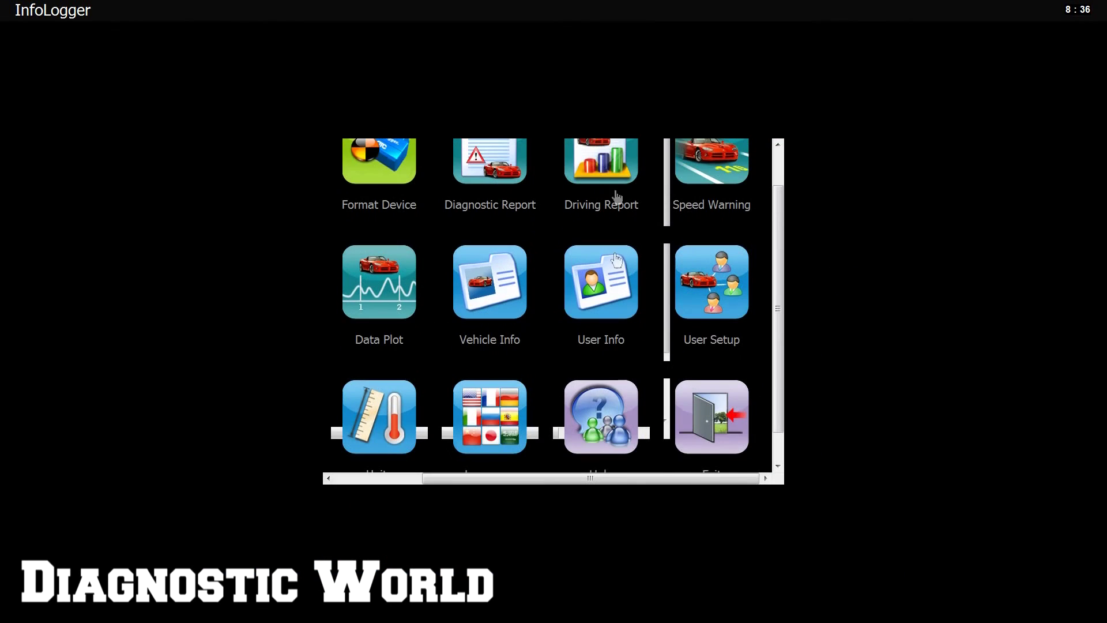
{"action": "left_click", "coordinate": [612, 184]}
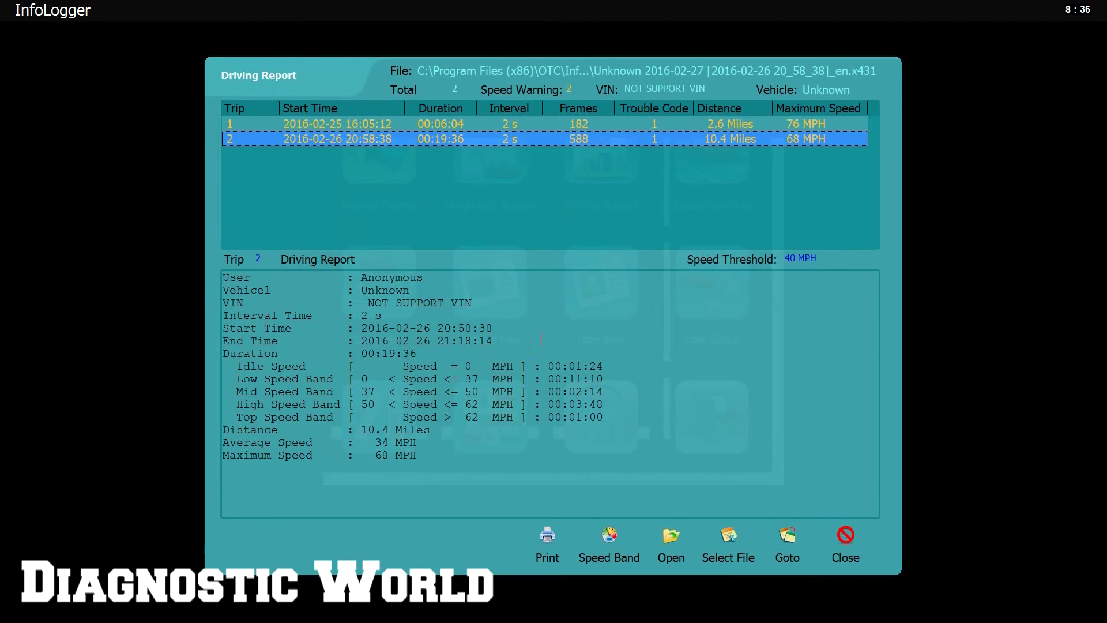
{"action": "left_click", "coordinate": [846, 536]}
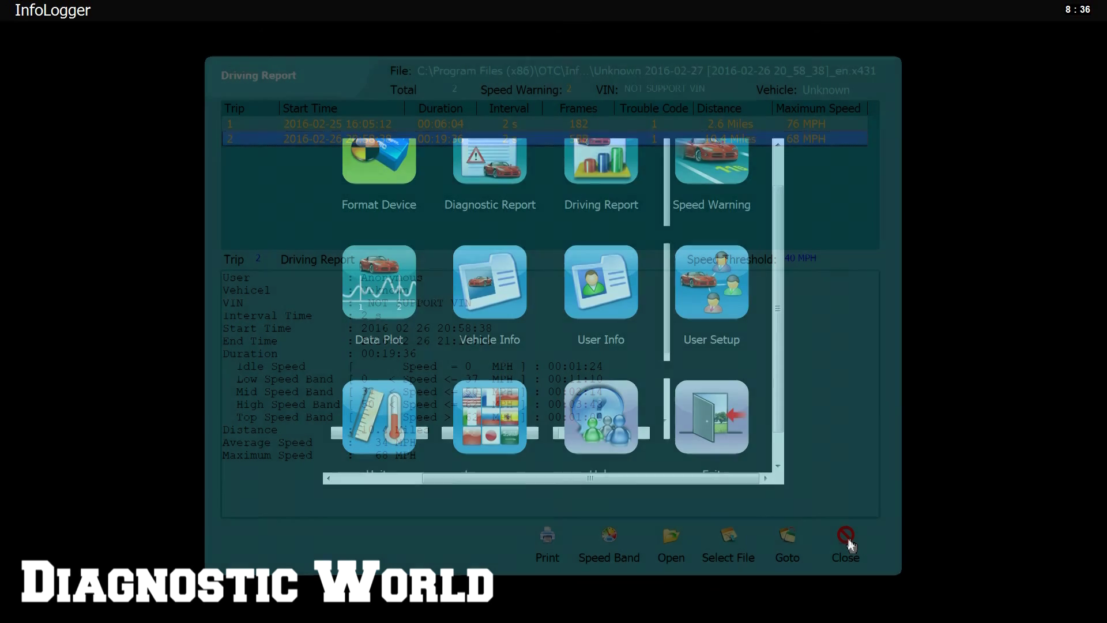
Step: Open the Diagnostic Report, view the detailed information for trip 2's trouble code P0341, and close the report
{"action": "left_click", "coordinate": [487, 182]}
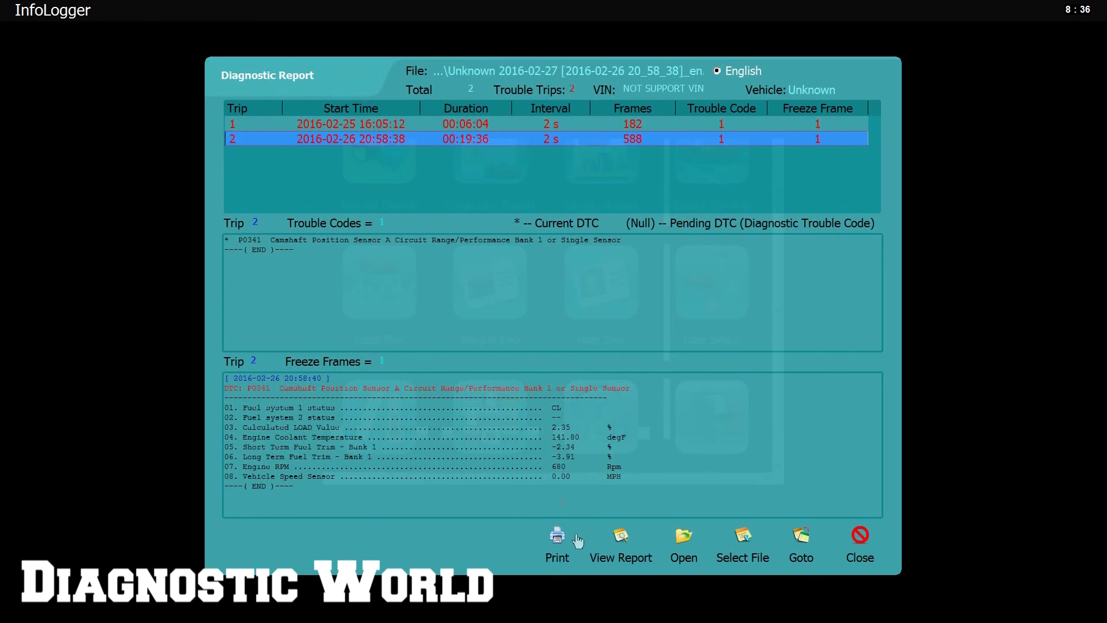
{"action": "left_click", "coordinate": [620, 539]}
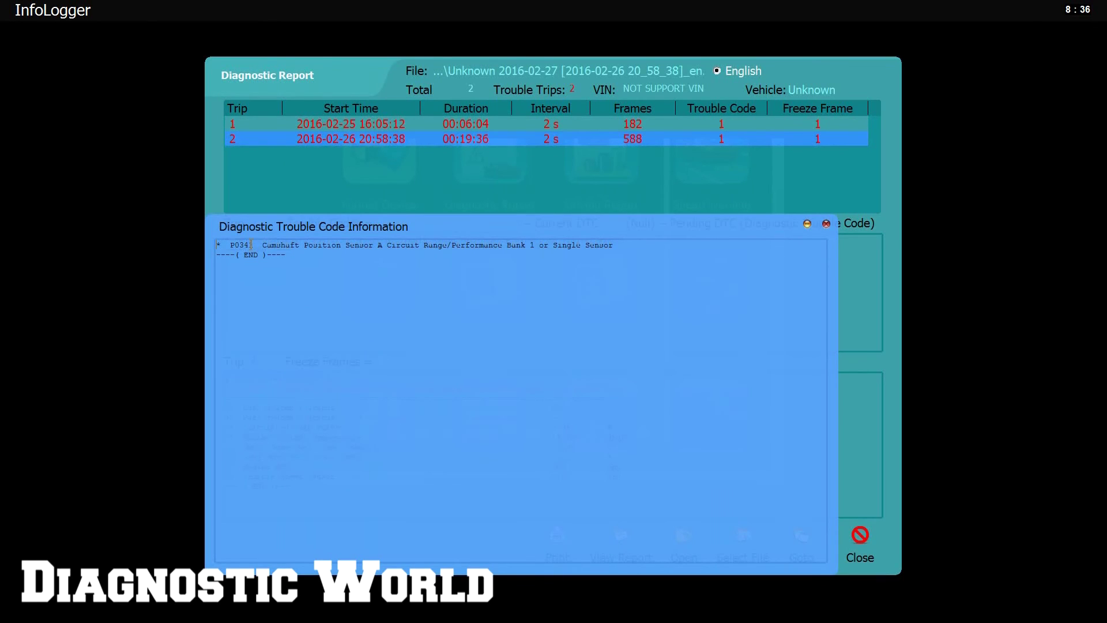
{"action": "left_click_drag", "start_coordinate": [249, 245], "coordinate": [630, 258]}
{"action": "left_click", "coordinate": [630, 259]}
{"action": "left_click", "coordinate": [826, 223]}
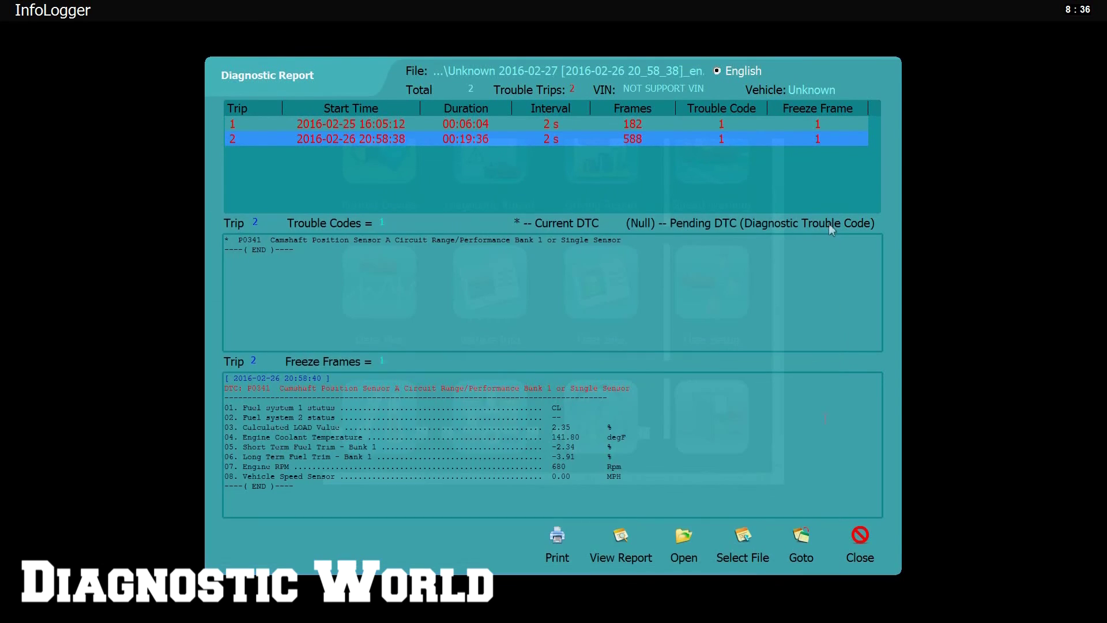
{"action": "left_click", "coordinate": [856, 549]}
{"action": "scroll", "coordinate": [749, 410], "scroll_direction": "down", "scroll_amount": 1}
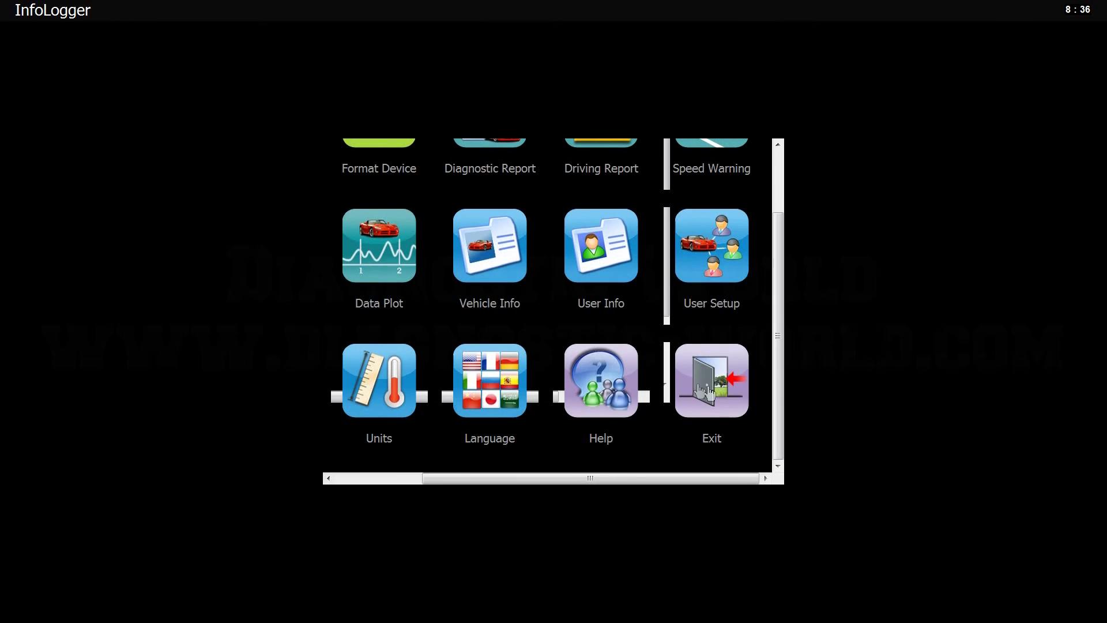